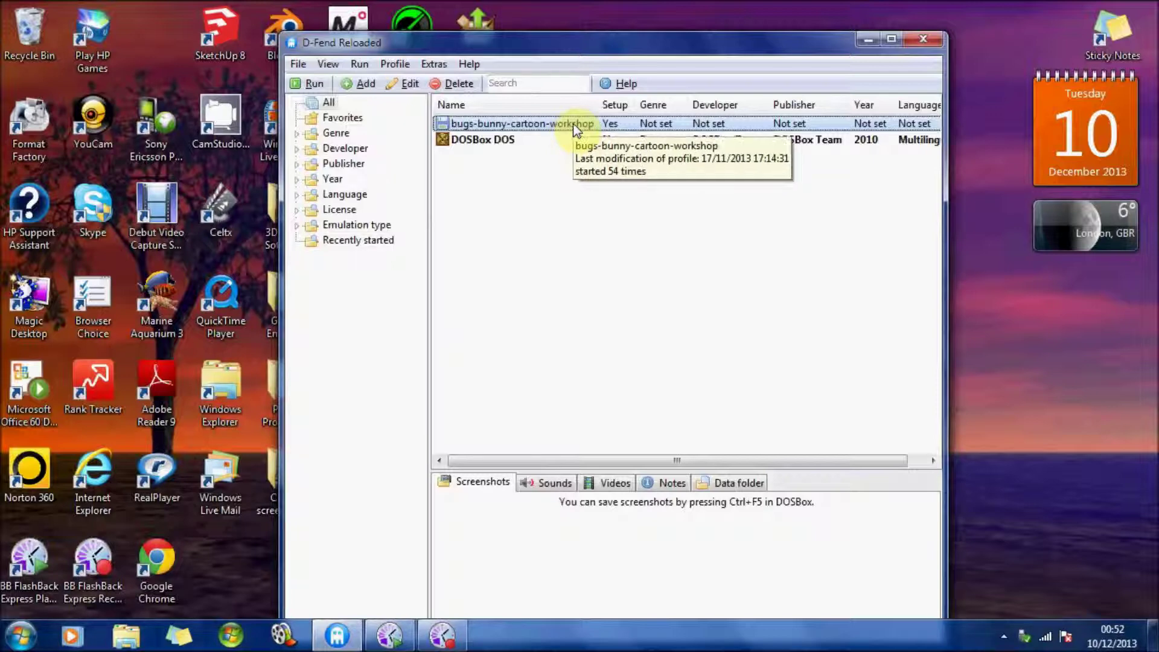
{"action": "left_click", "coordinate": [575, 127]}
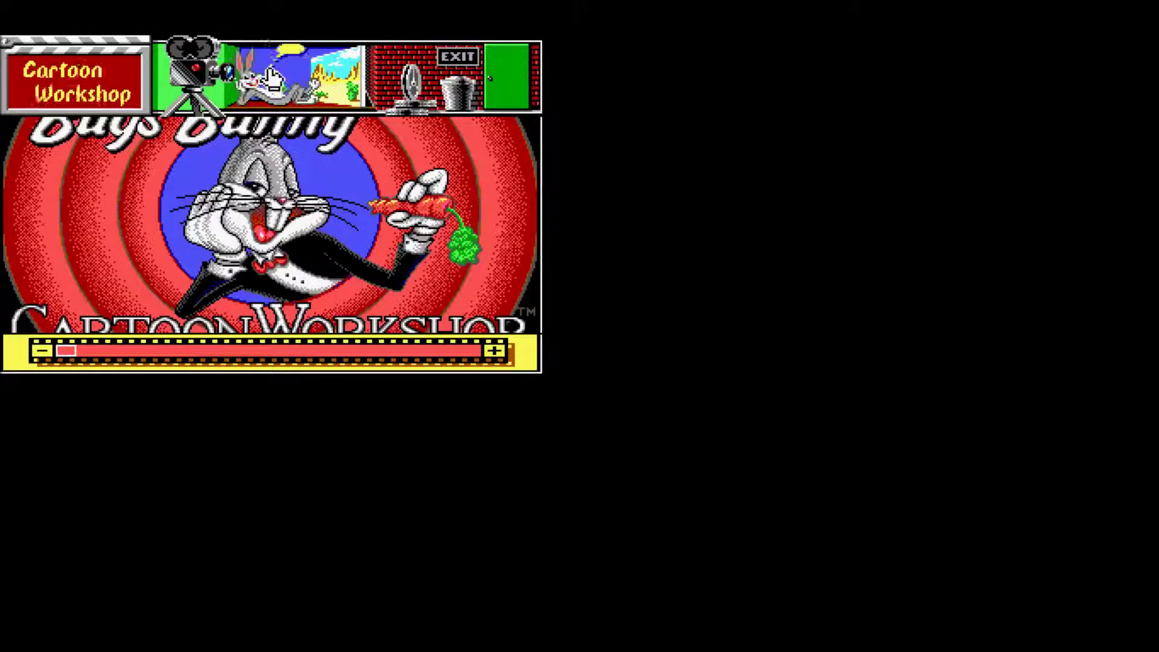
Select the Bugs actor in the title scene and erase him, confirming with OK.
{"action": "left_click", "coordinate": [277, 88]}
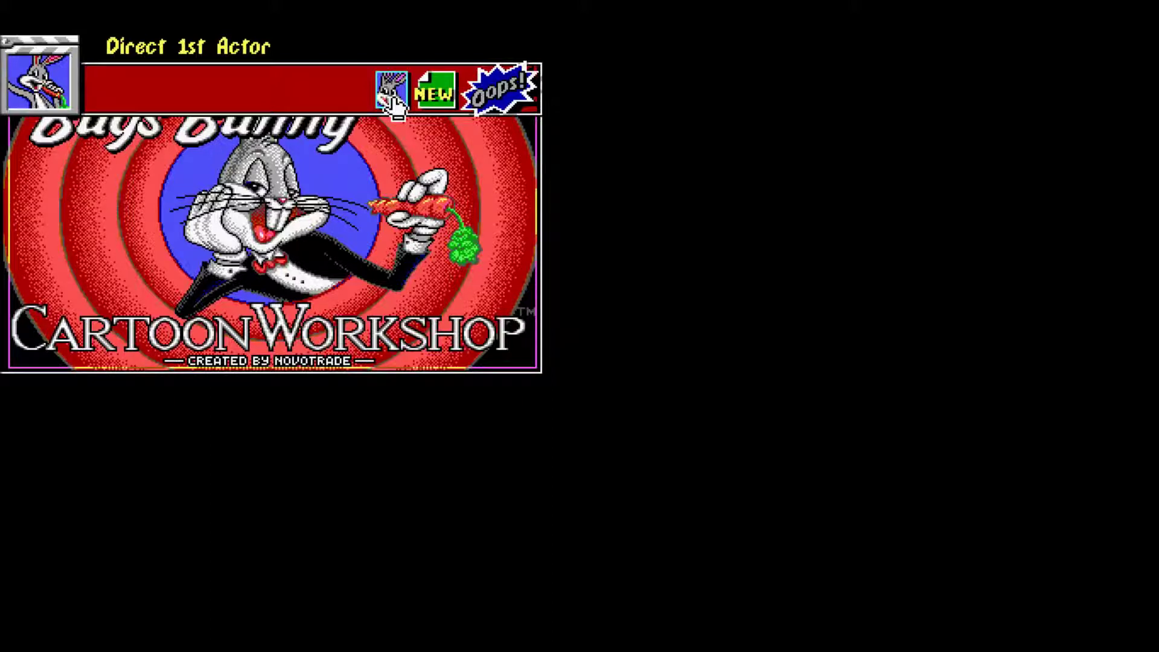
{"action": "left_click", "coordinate": [391, 96]}
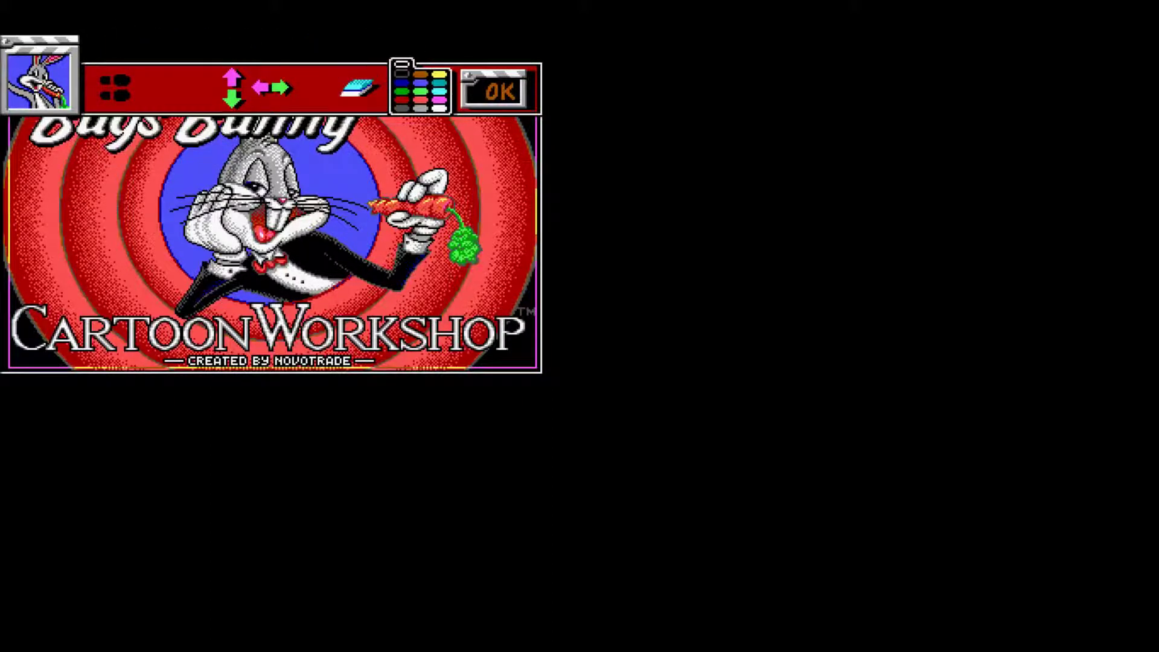
{"action": "left_click", "coordinate": [358, 91]}
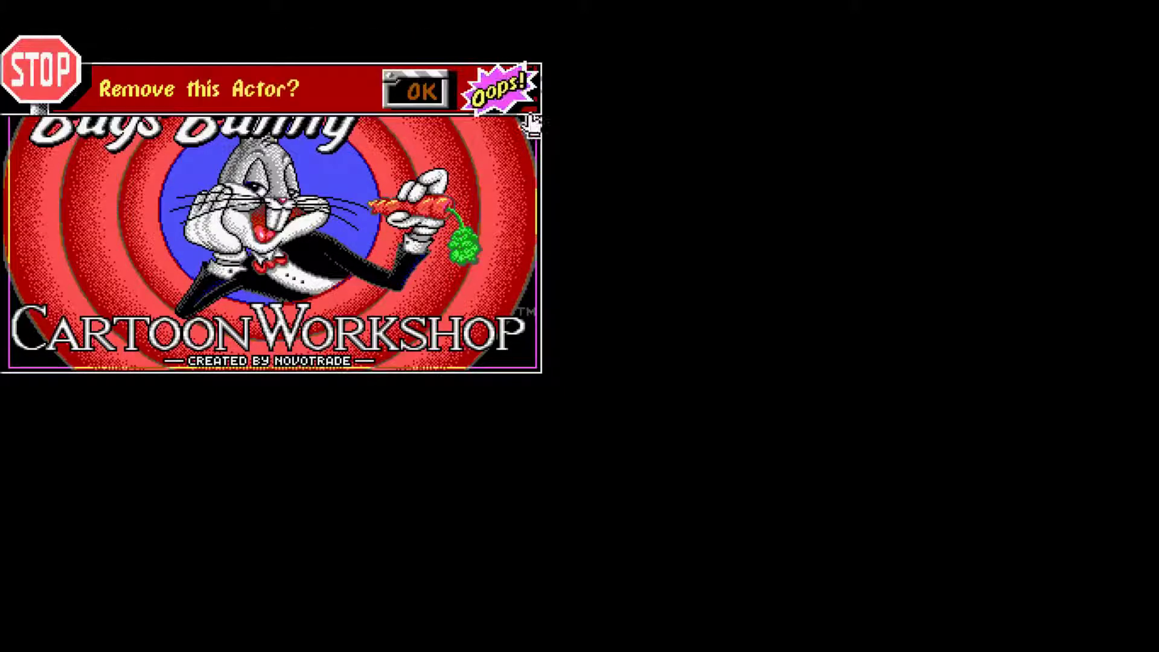
{"action": "left_click", "coordinate": [421, 96]}
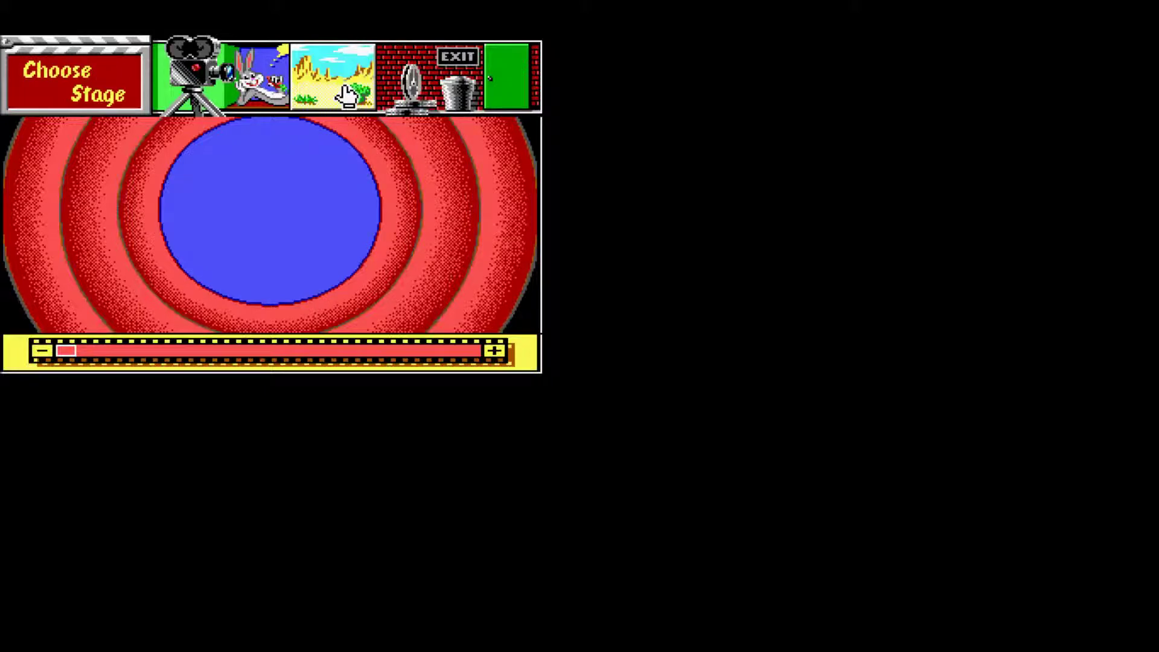
Repaint the stage background as plain bright green and accept it.
{"action": "left_click", "coordinate": [347, 95]}
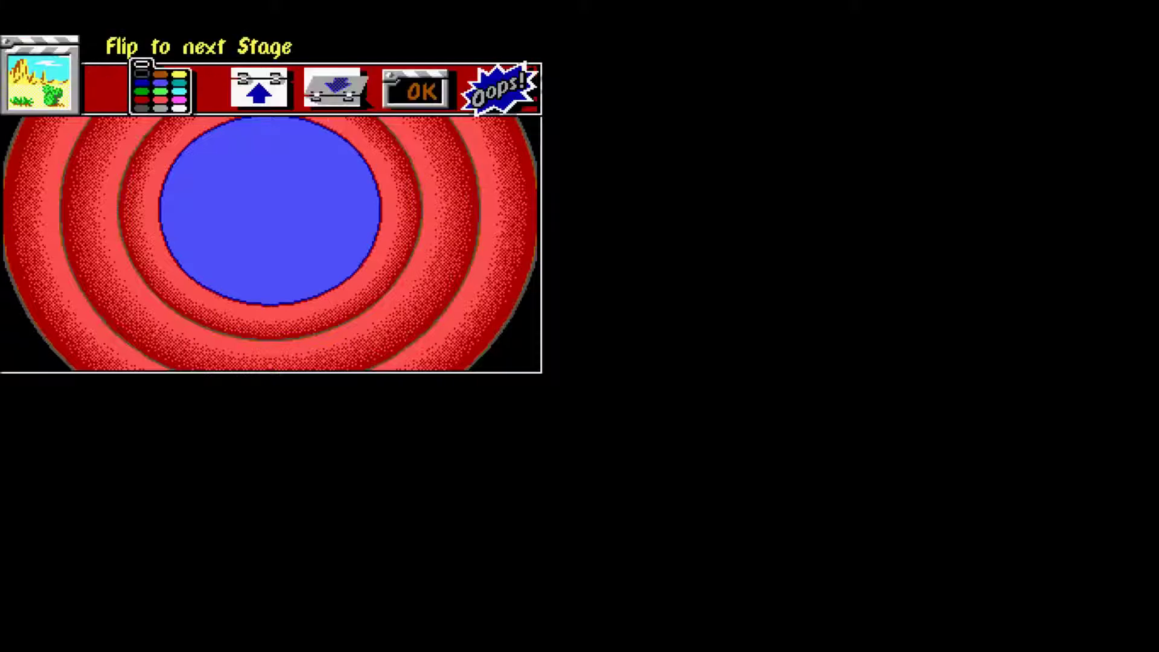
{"action": "left_click", "coordinate": [161, 94]}
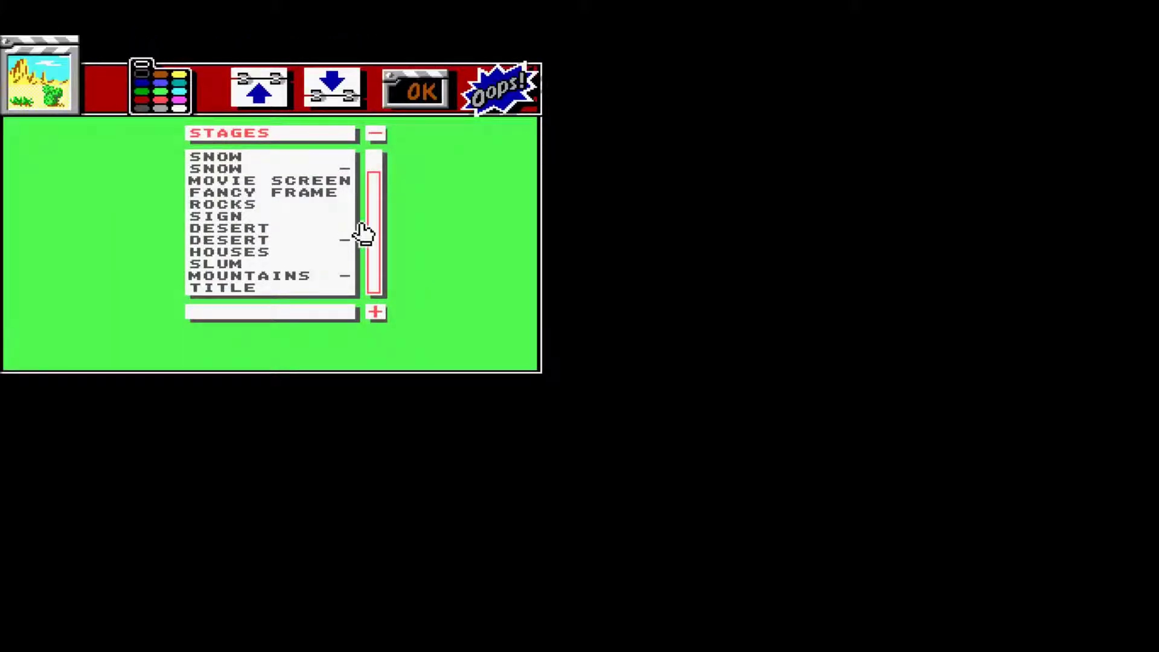
{"action": "left_click_drag", "start_coordinate": [370, 256], "coordinate": [371, 235]}
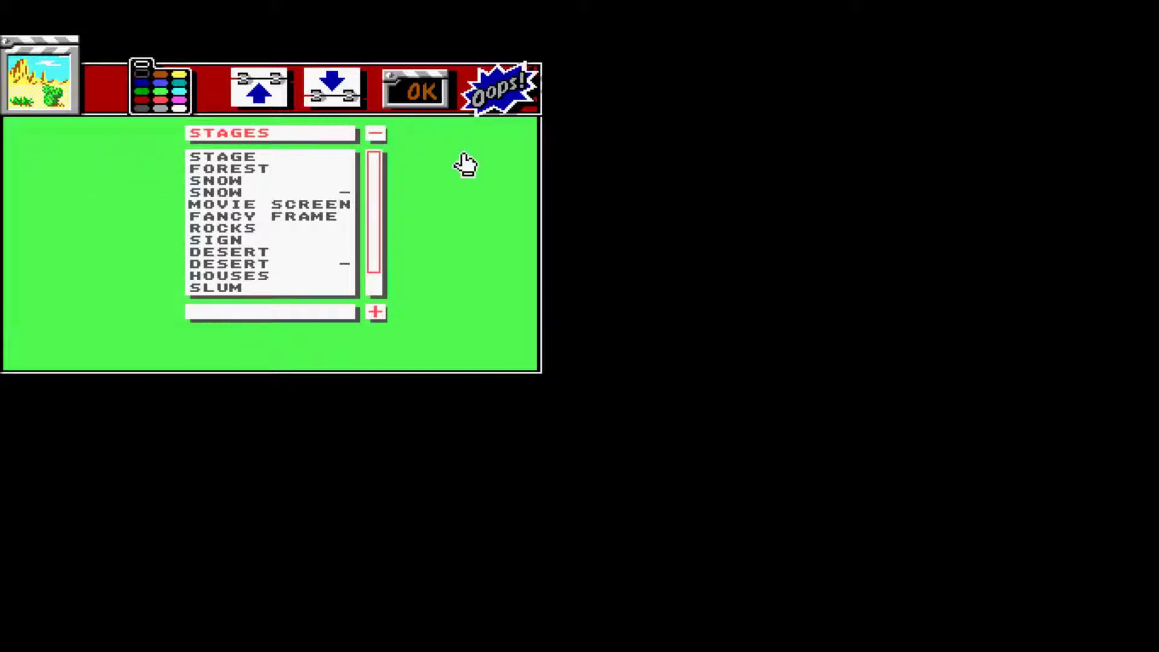
{"action": "left_click", "coordinate": [420, 96]}
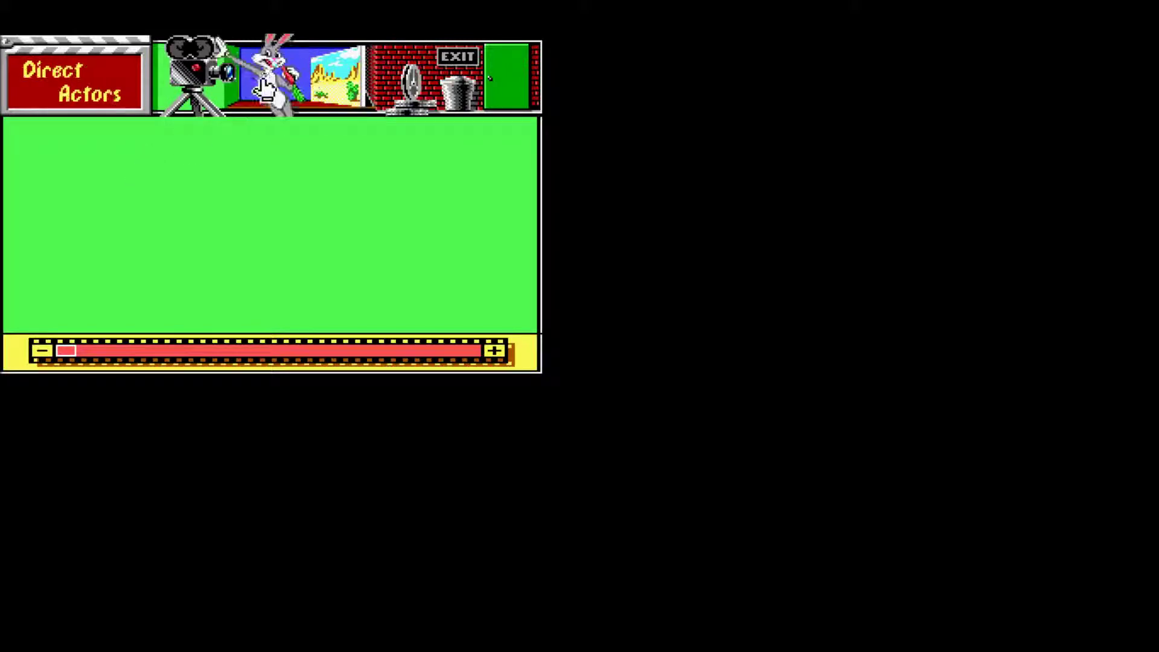
Bring Bugs onto the green stage and step his action through DANCE and PREACH to TAKE-OFF.
{"action": "left_click", "coordinate": [277, 88]}
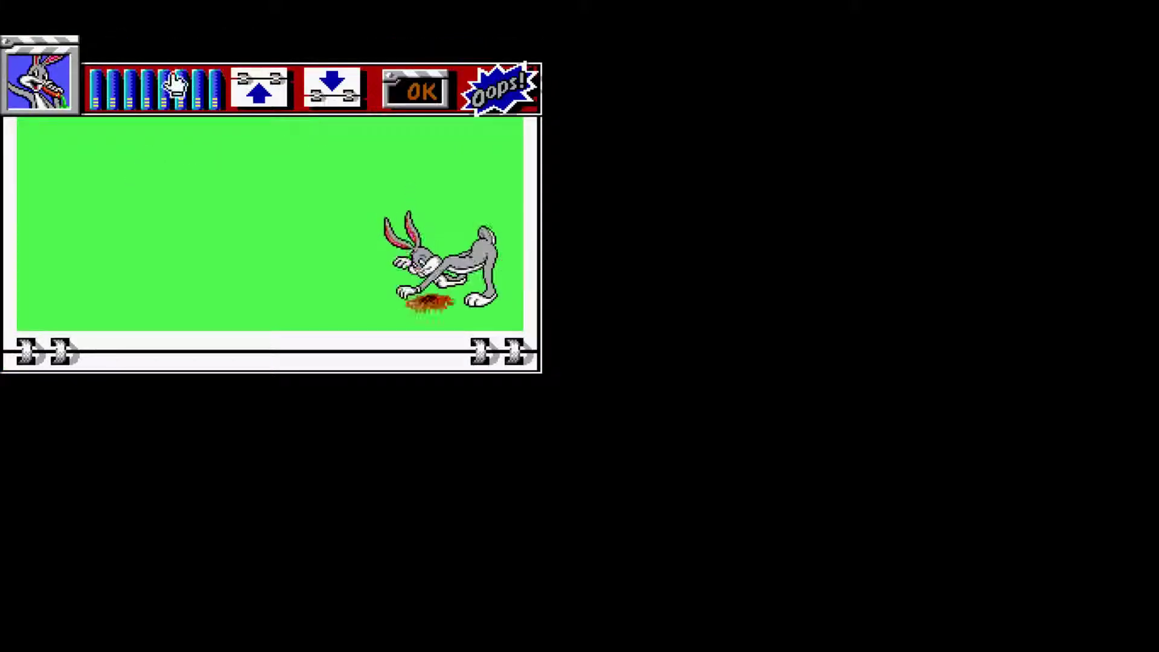
{"action": "left_click", "coordinate": [98, 96]}
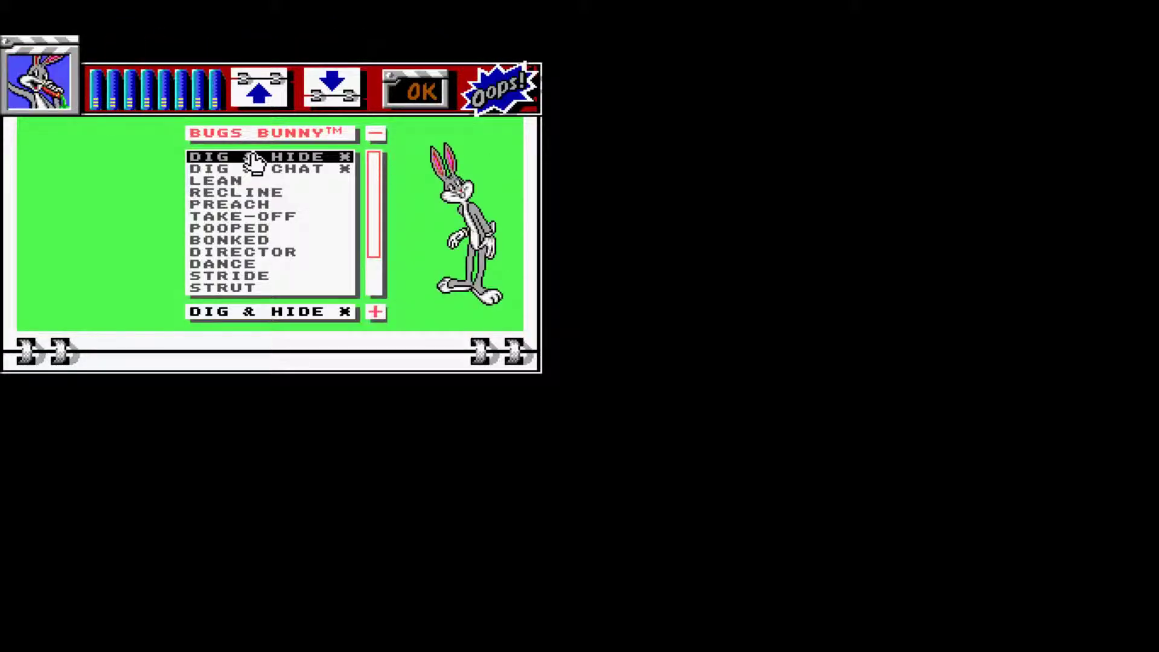
{"action": "left_click", "coordinate": [242, 265]}
{"action": "left_click", "coordinate": [242, 267]}
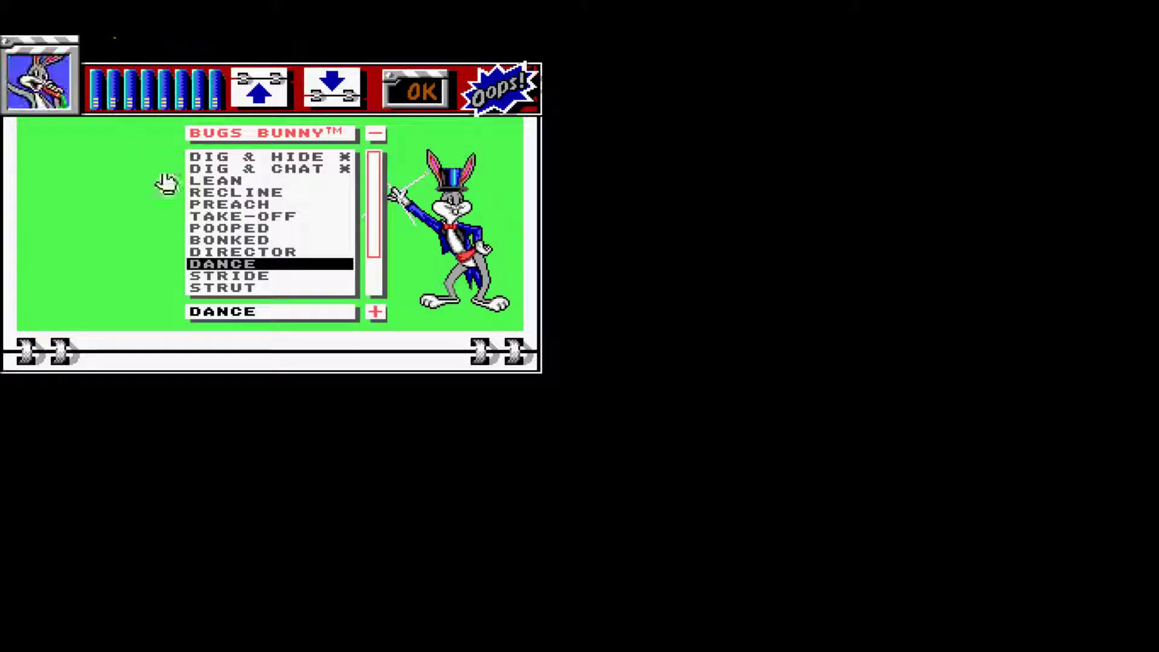
{"action": "left_click", "coordinate": [223, 212]}
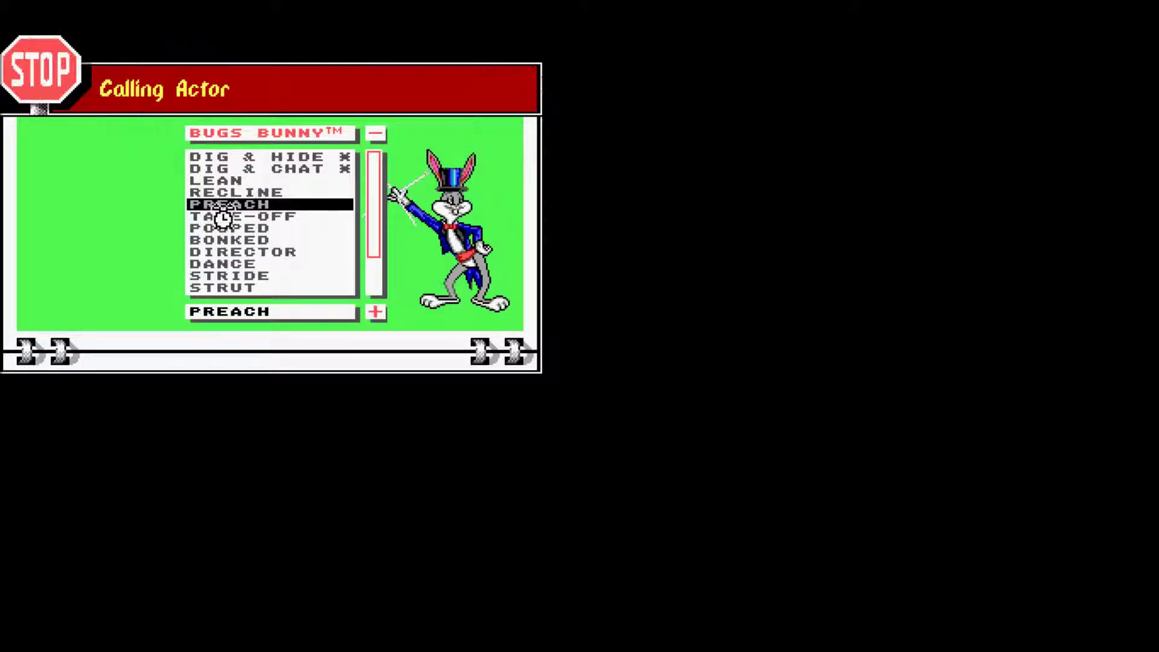
{"action": "left_click", "coordinate": [102, 102]}
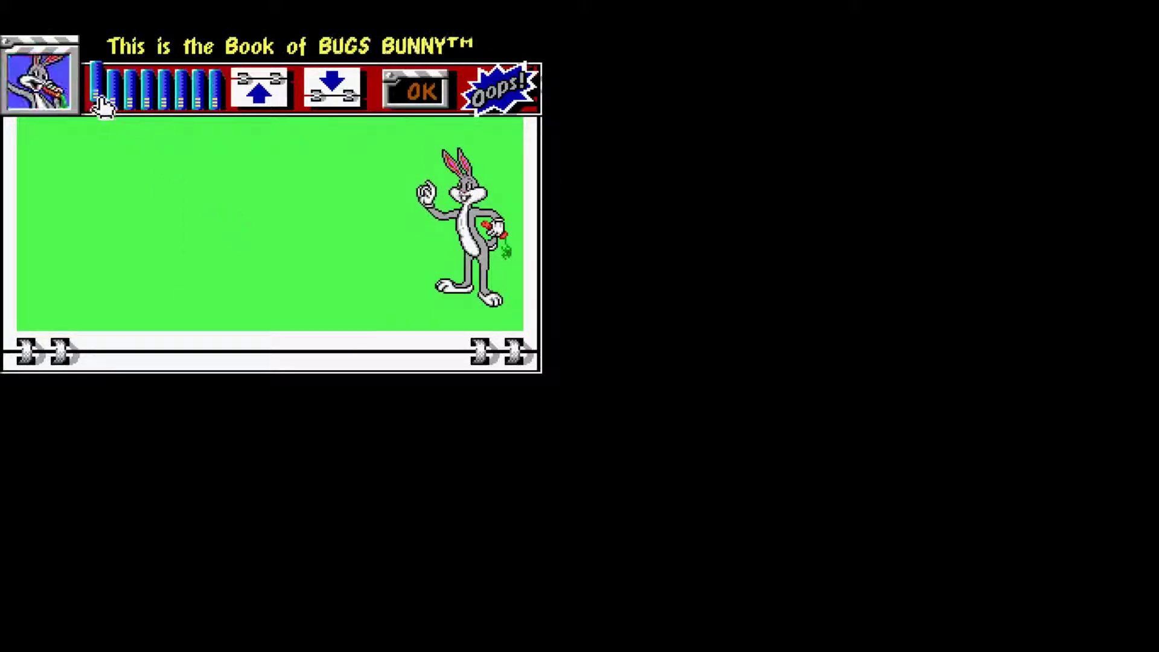
{"action": "left_click", "coordinate": [100, 108]}
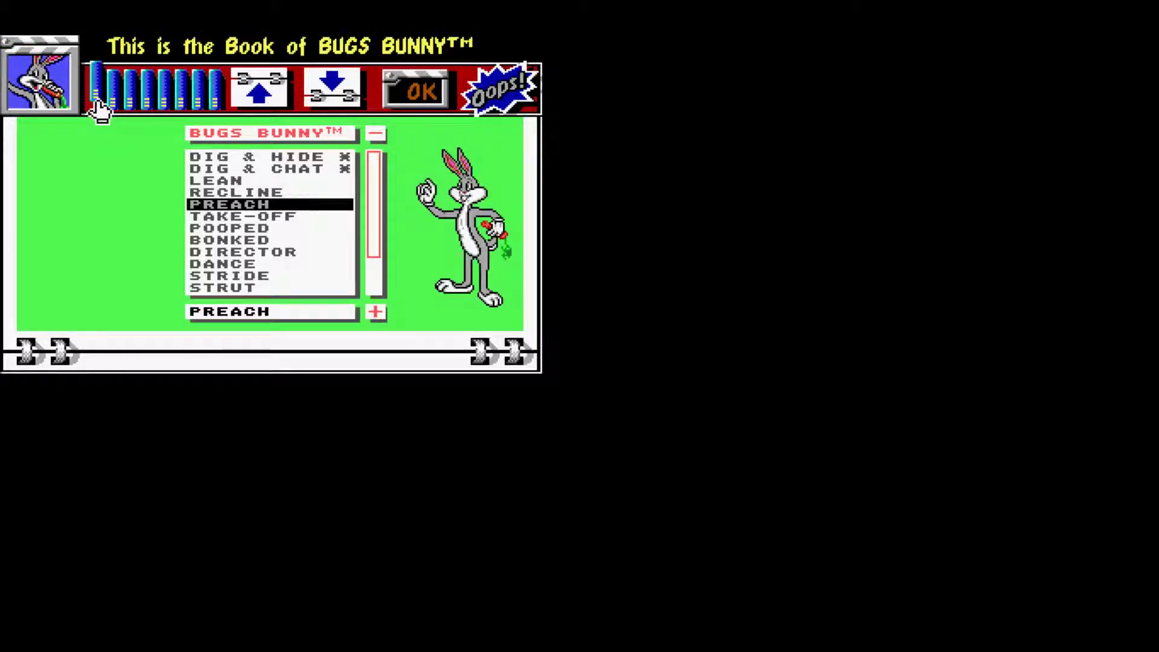
{"action": "left_click", "coordinate": [235, 216]}
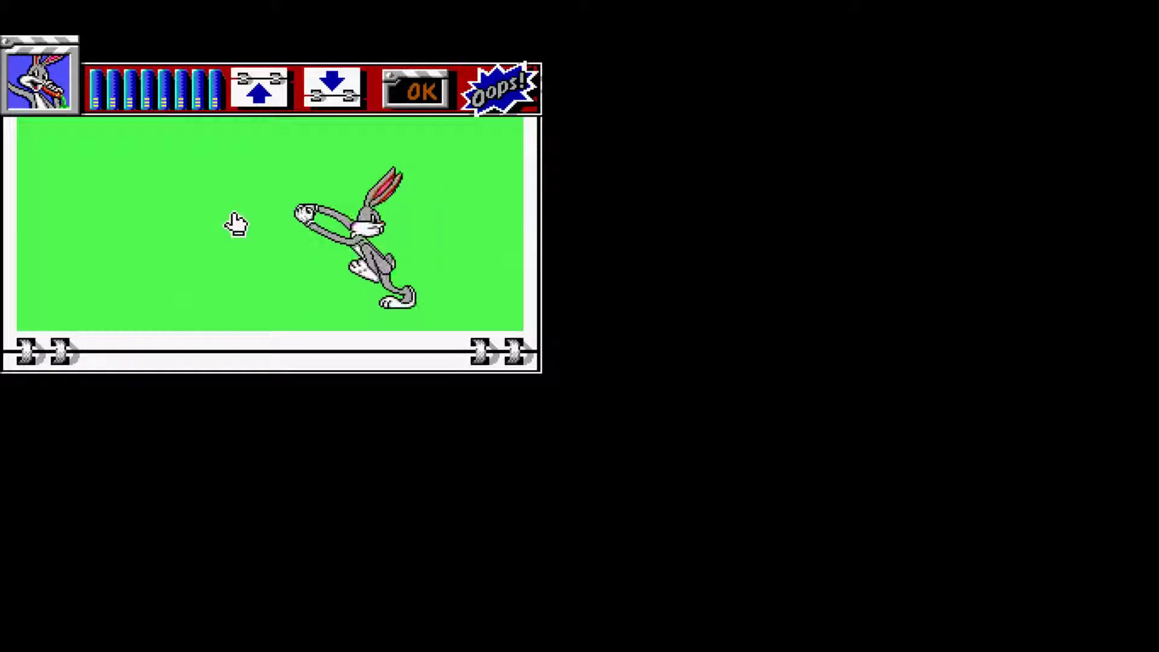
{"action": "left_click", "coordinate": [426, 92]}
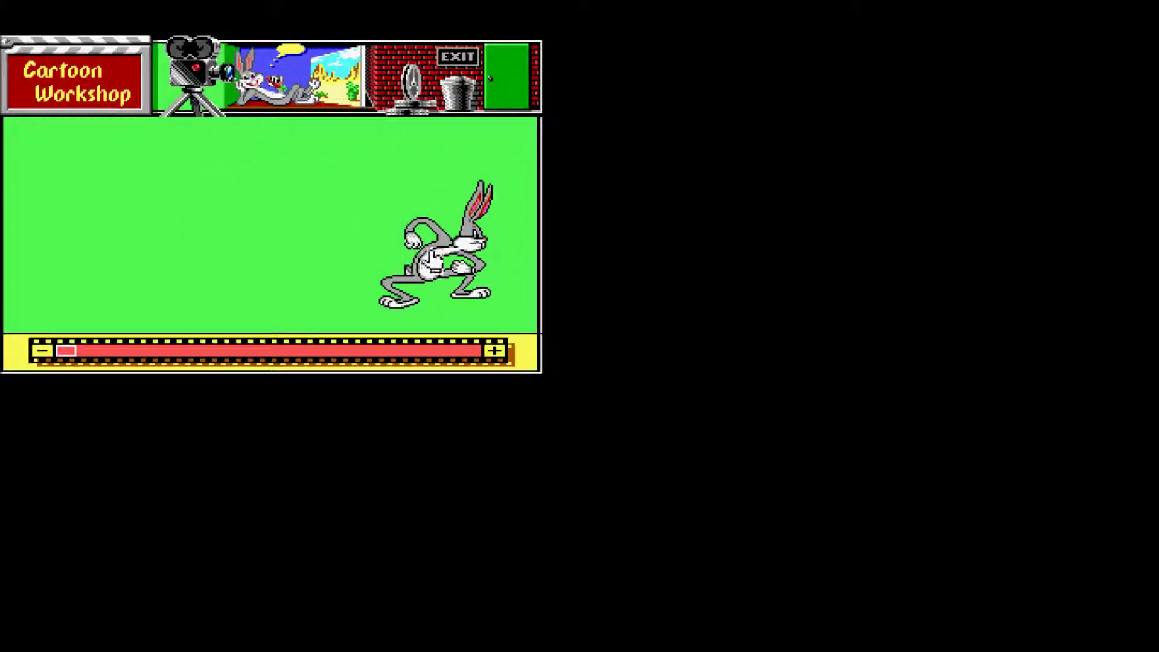
Drag Bugs to the stage's left side, play the cartoon full-screen, then exit the workshop.
{"action": "left_click", "coordinate": [445, 245]}
{"action": "left_click_drag", "start_coordinate": [446, 244], "coordinate": [129, 253]}
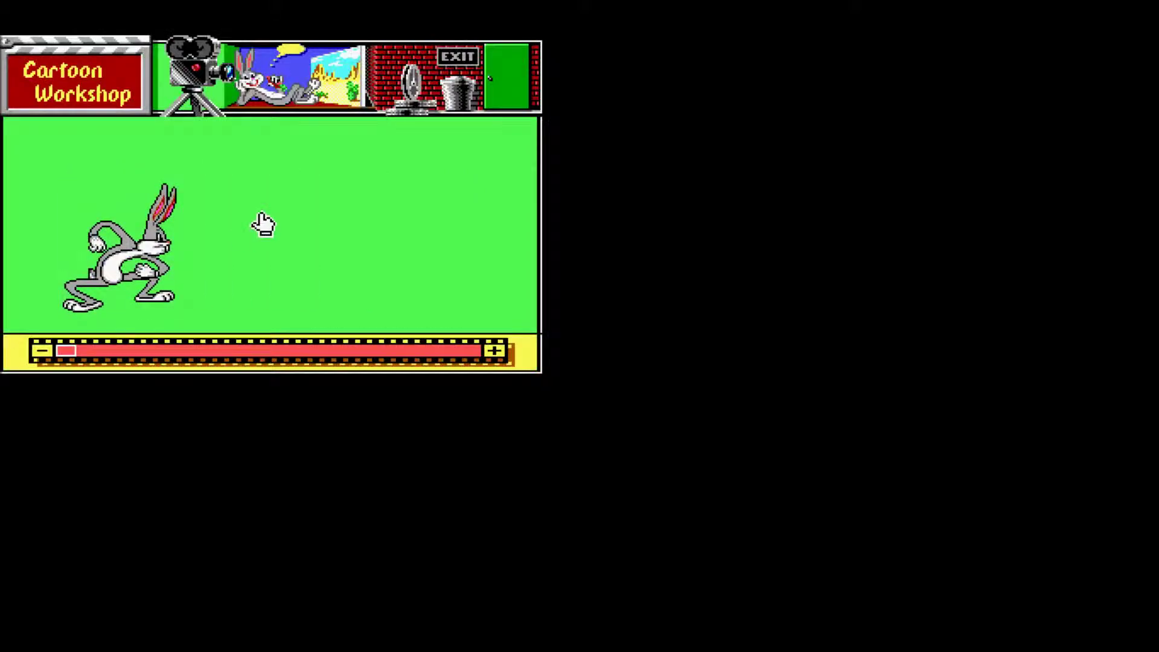
{"action": "left_click", "coordinate": [196, 76]}
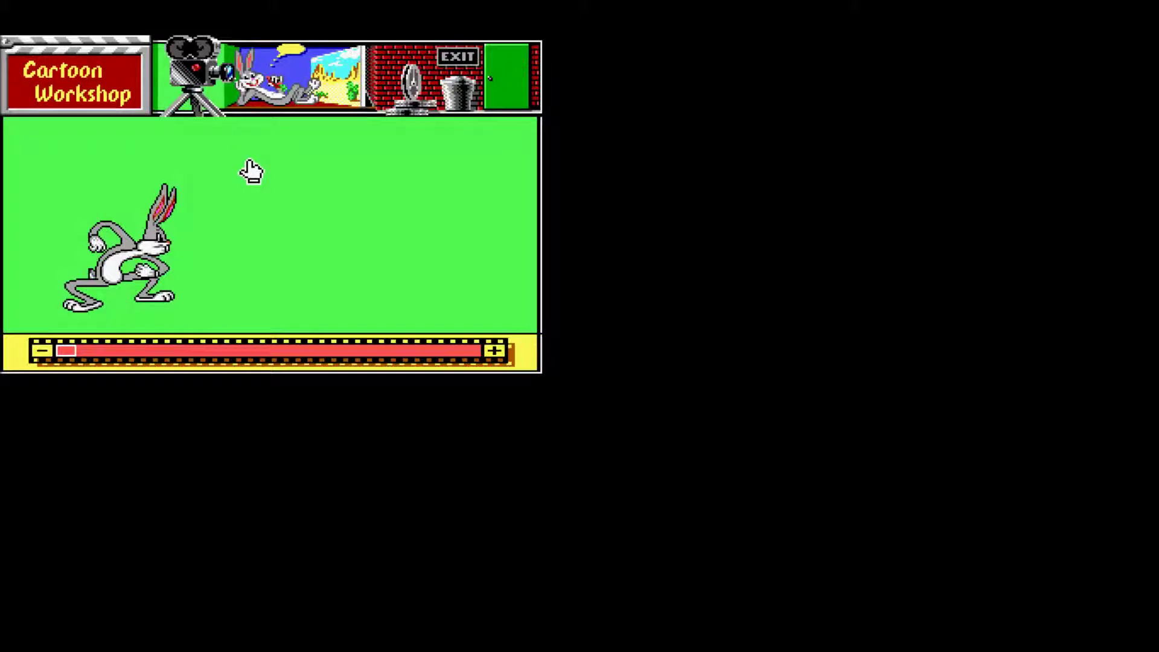
{"action": "left_click", "coordinate": [462, 68]}
Confirm quitting the workshop, then launch Wax 2.0 from the 3D & 2D Software folder.
{"action": "left_click", "coordinate": [416, 91]}
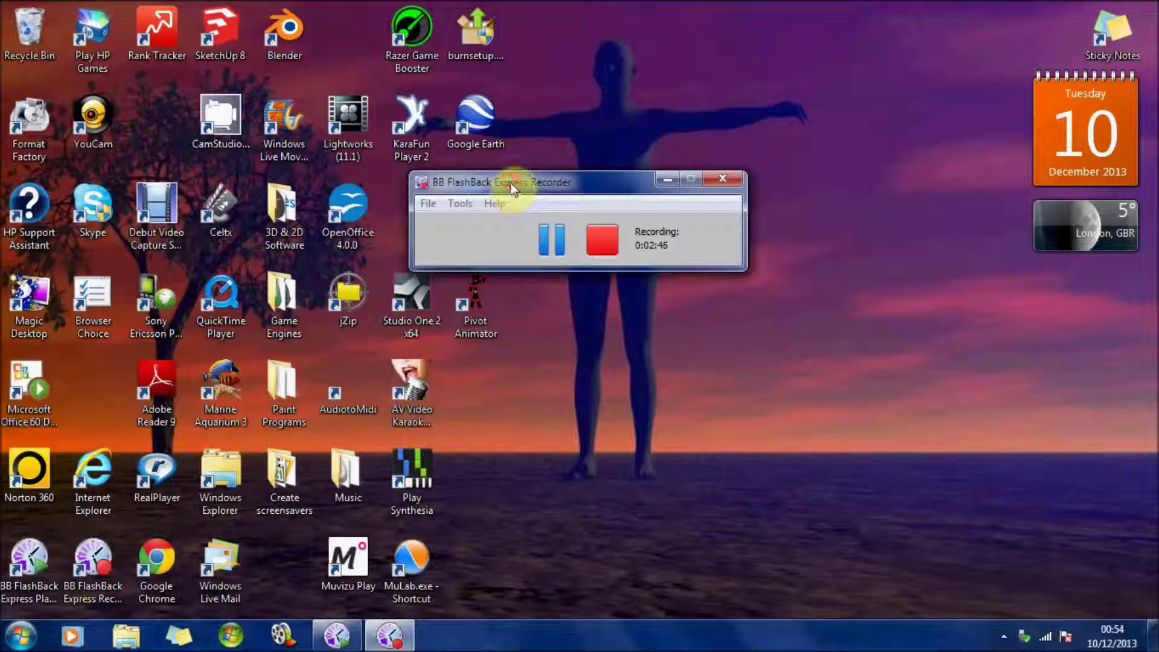
{"action": "left_click_drag", "start_coordinate": [512, 188], "coordinate": [650, 182]}
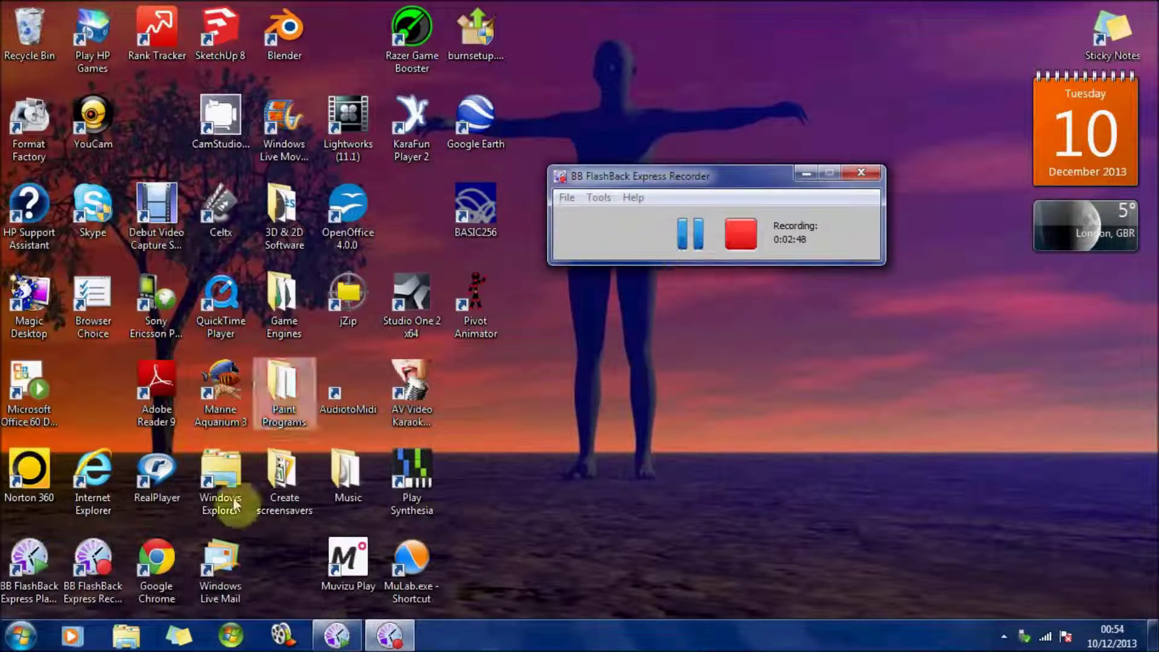
{"action": "left_click", "coordinate": [291, 235]}
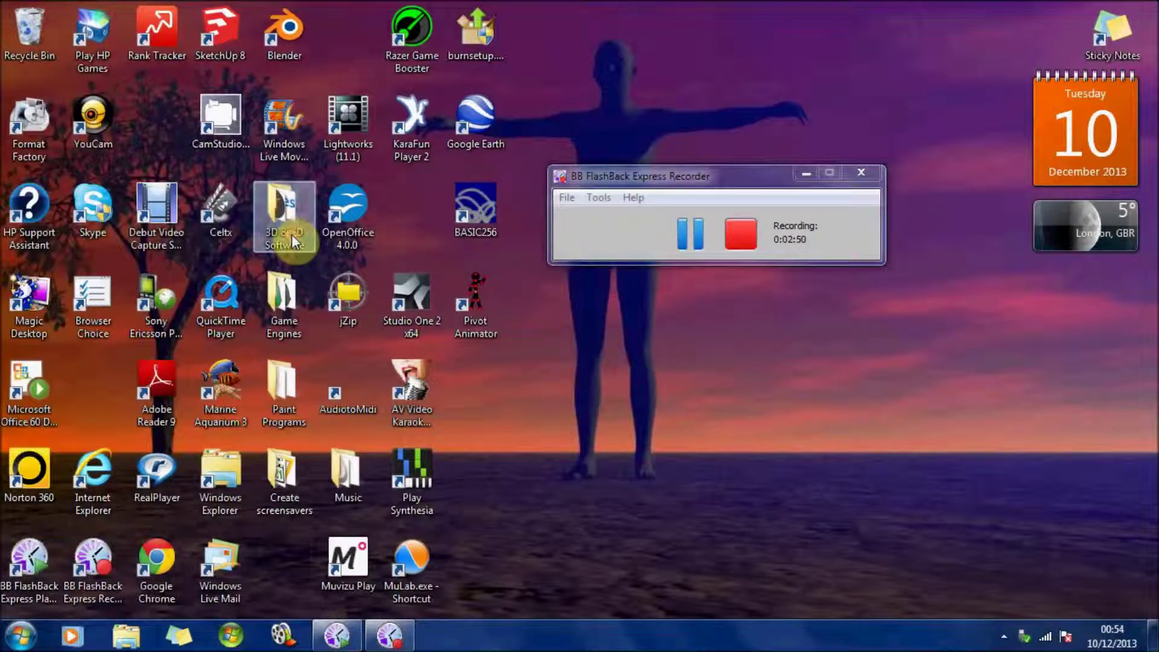
{"action": "double_click", "coordinate": [292, 235]}
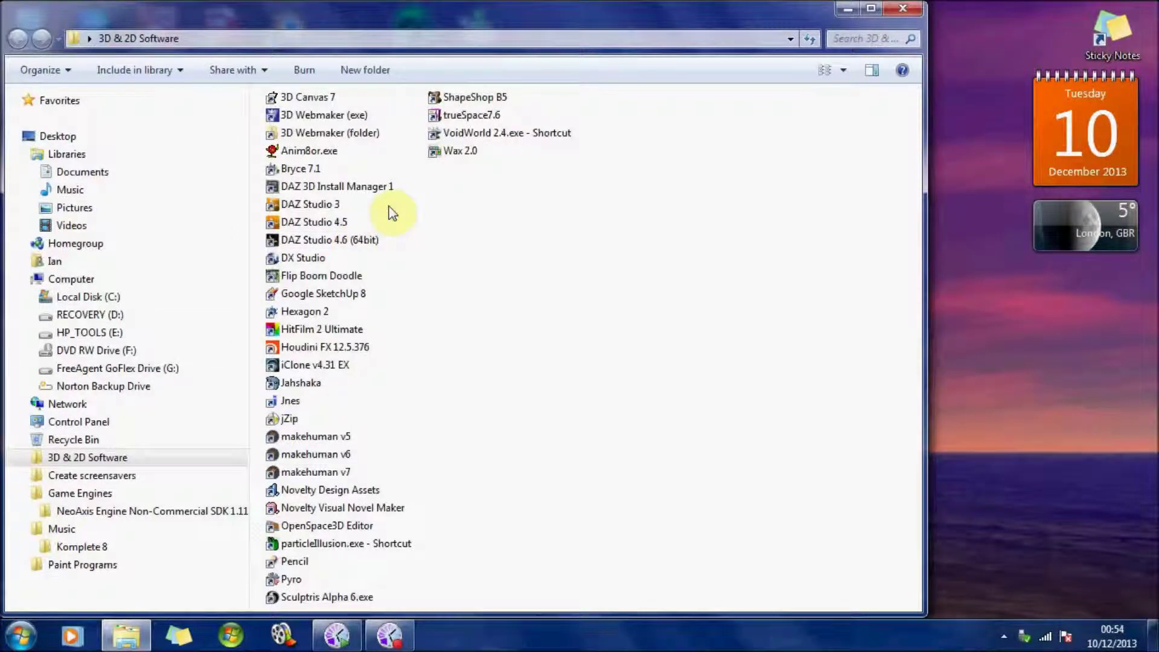
{"action": "double_click", "coordinate": [453, 152]}
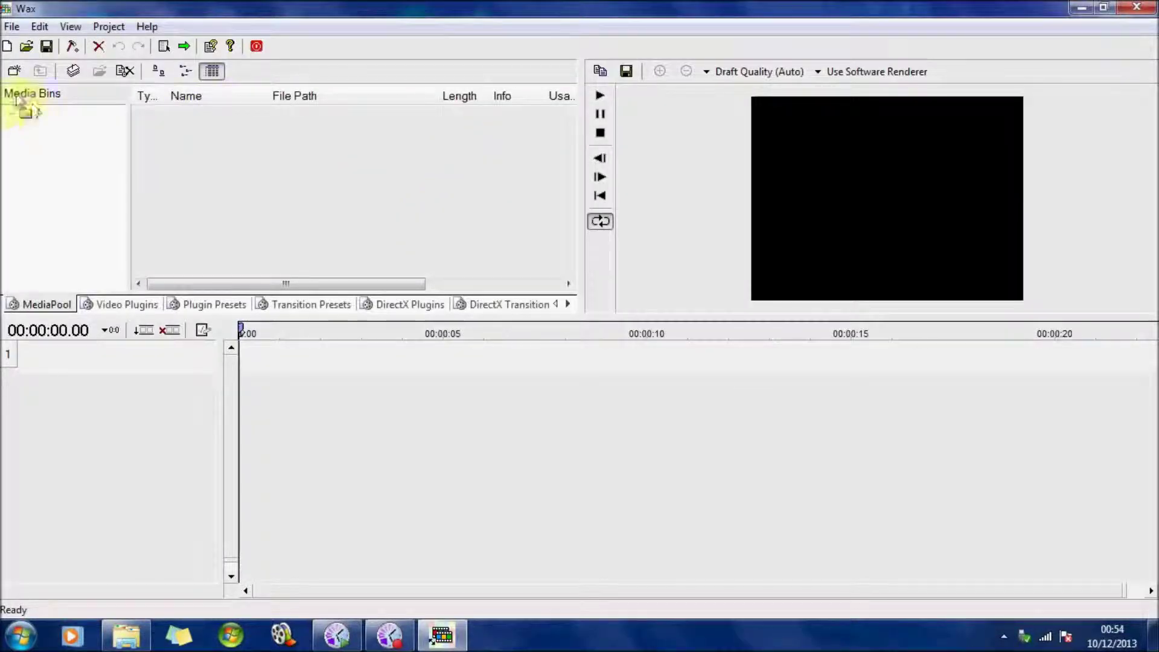
Import Toon BB green screen.avi into the media bin via Add Media Files.
{"action": "right_click", "coordinate": [32, 112]}
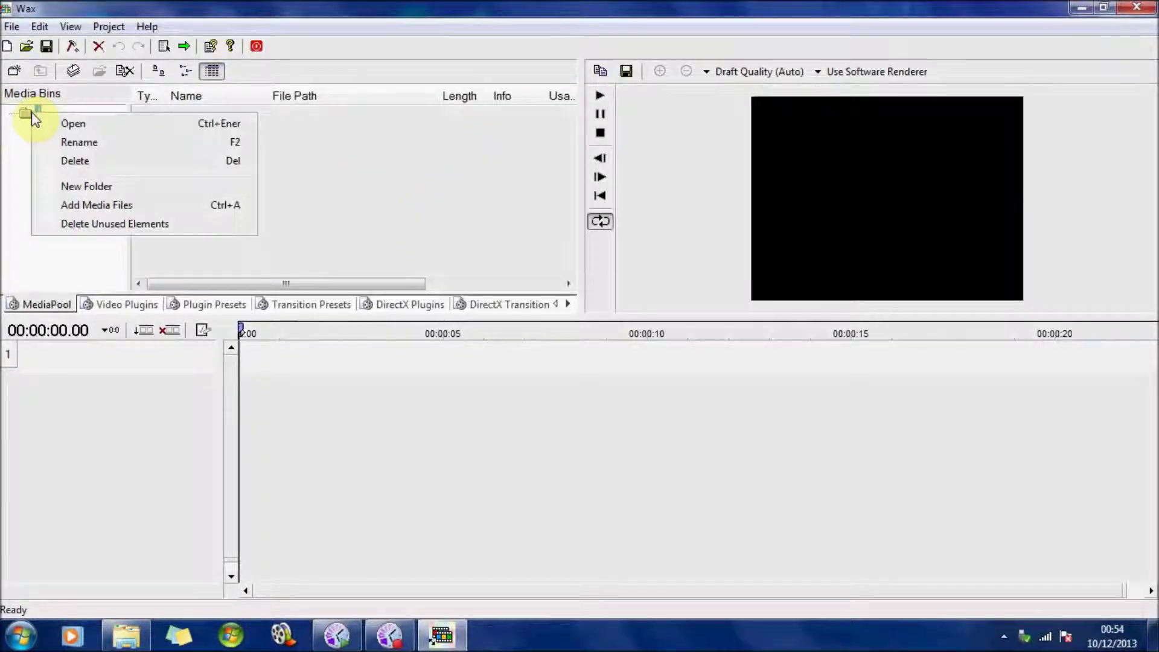
{"action": "left_click", "coordinate": [88, 205]}
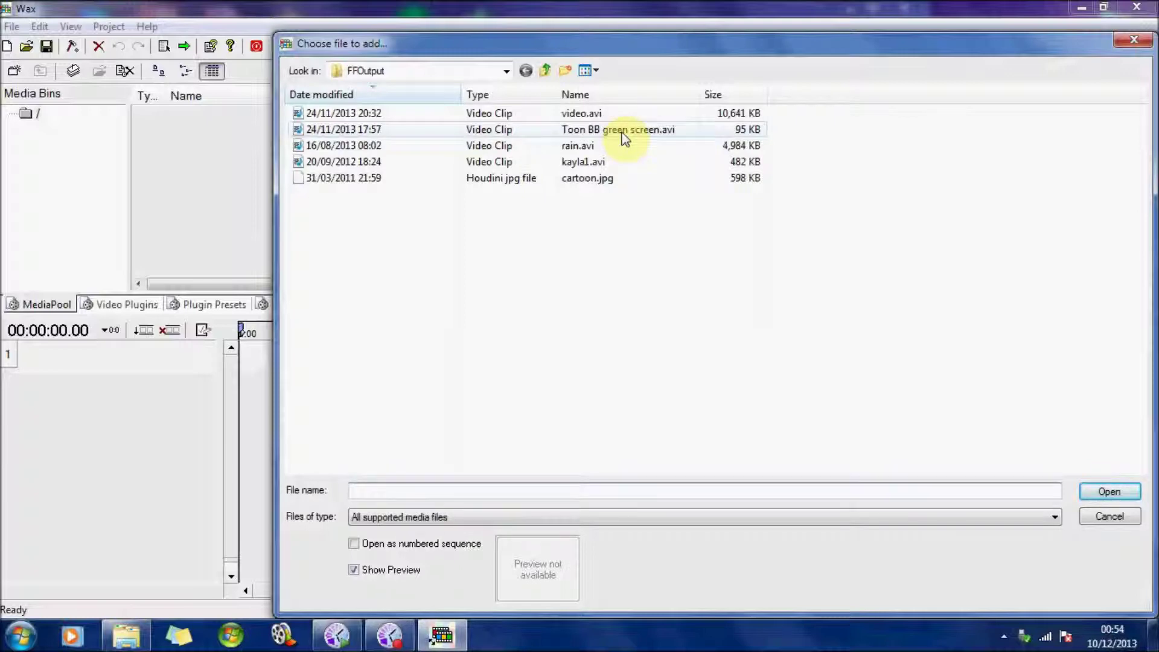
{"action": "double_click", "coordinate": [622, 133]}
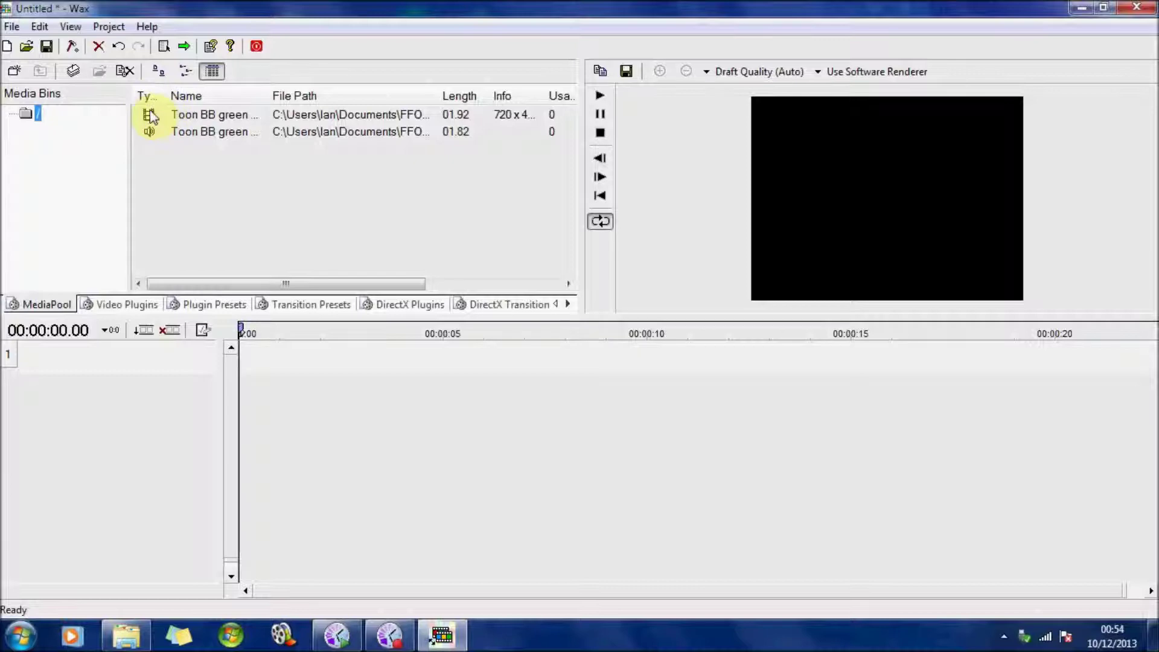
Place the green-screen clip on track 1 and preview it playing.
{"action": "left_click_drag", "start_coordinate": [177, 119], "coordinate": [255, 357]}
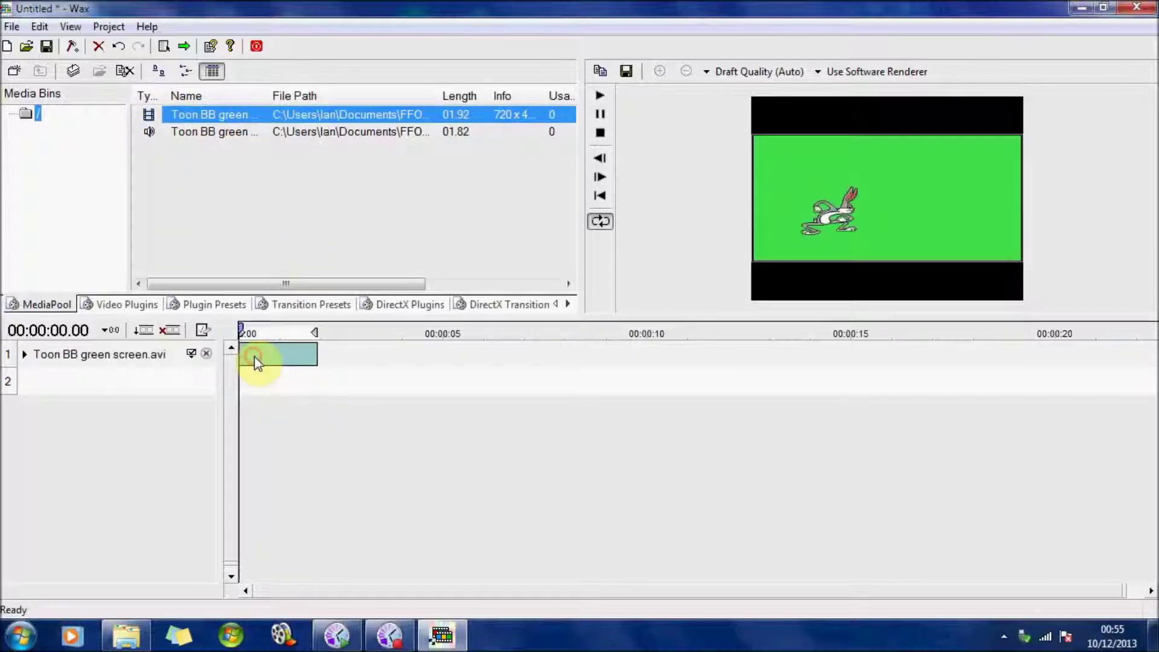
{"action": "left_click", "coordinate": [606, 98]}
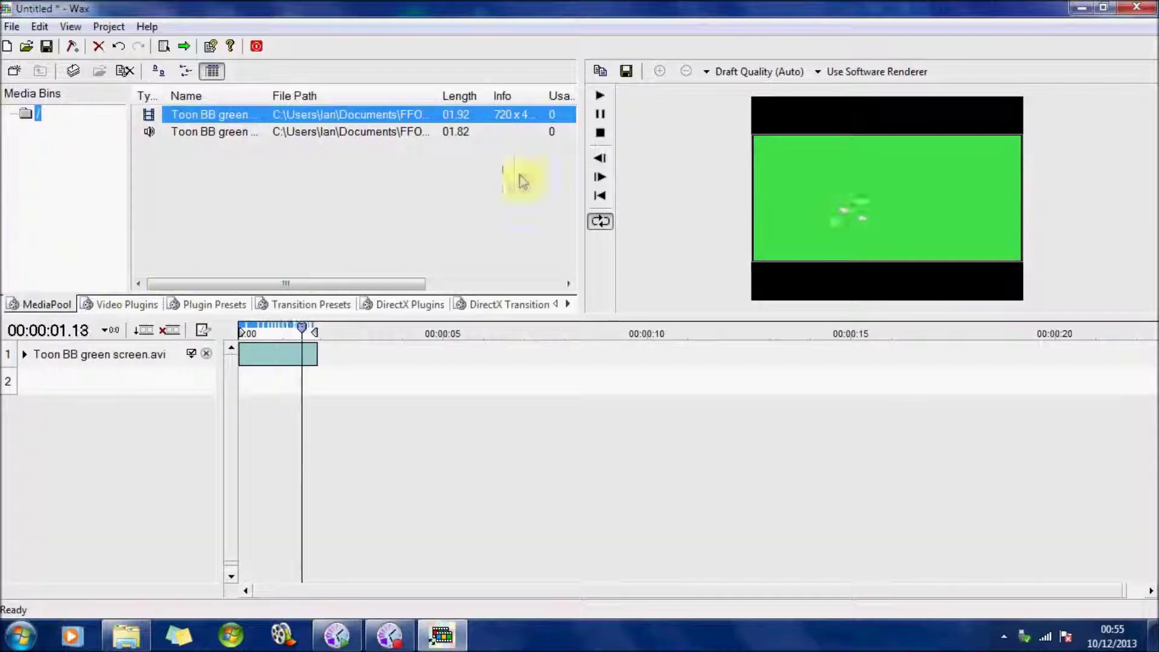
{"action": "left_click", "coordinate": [599, 132]}
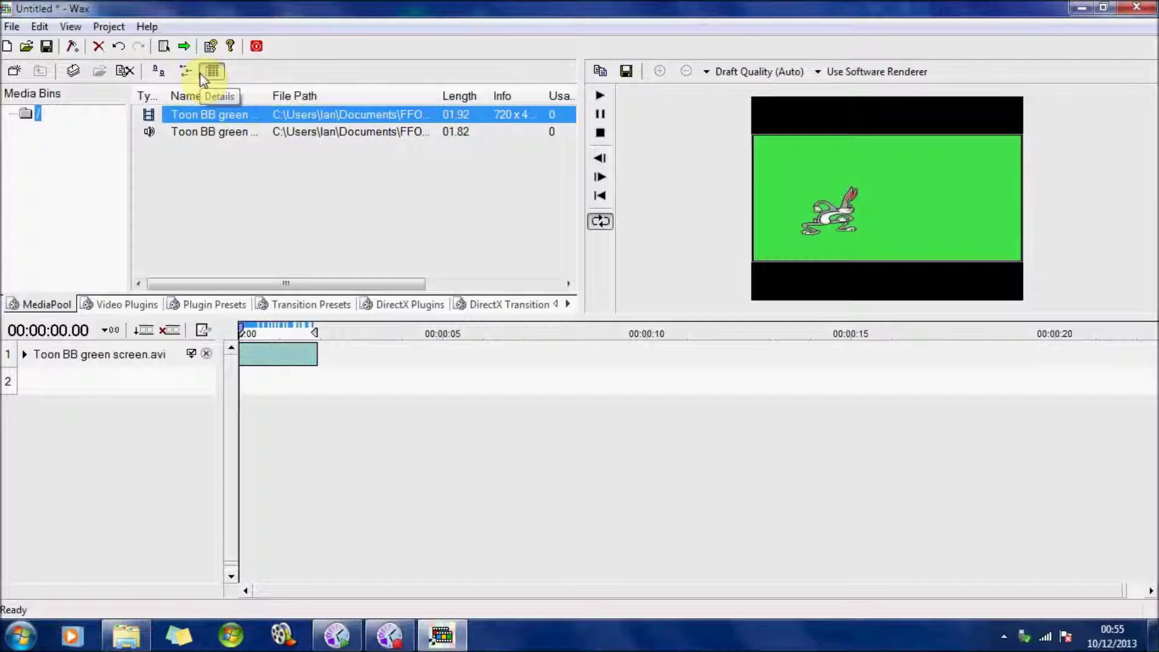
Add cartoon.jpg to the media bin and drop it on track 2, matching the clip's length.
{"action": "right_click", "coordinate": [38, 120]}
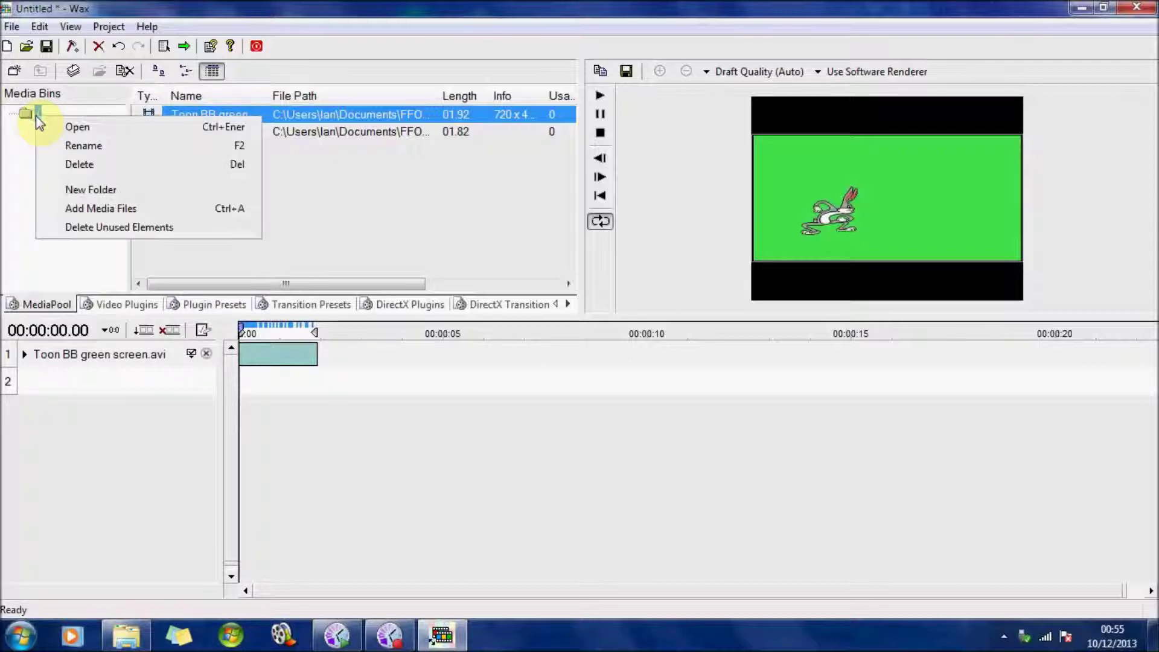
{"action": "left_click", "coordinate": [97, 208]}
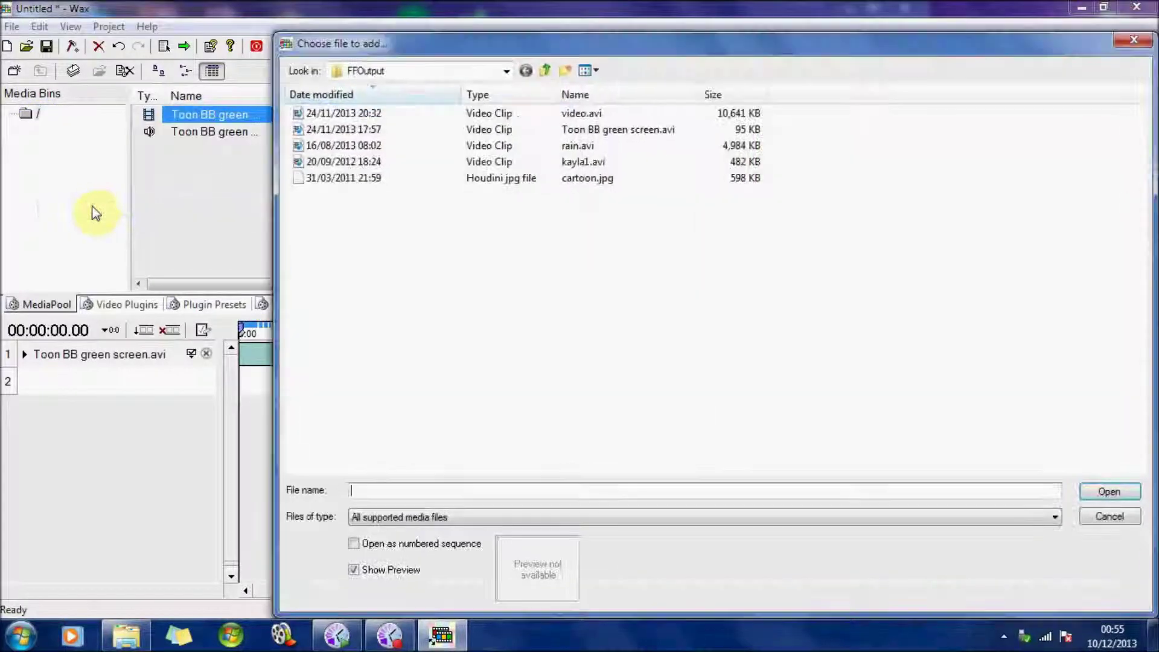
{"action": "double_click", "coordinate": [614, 180]}
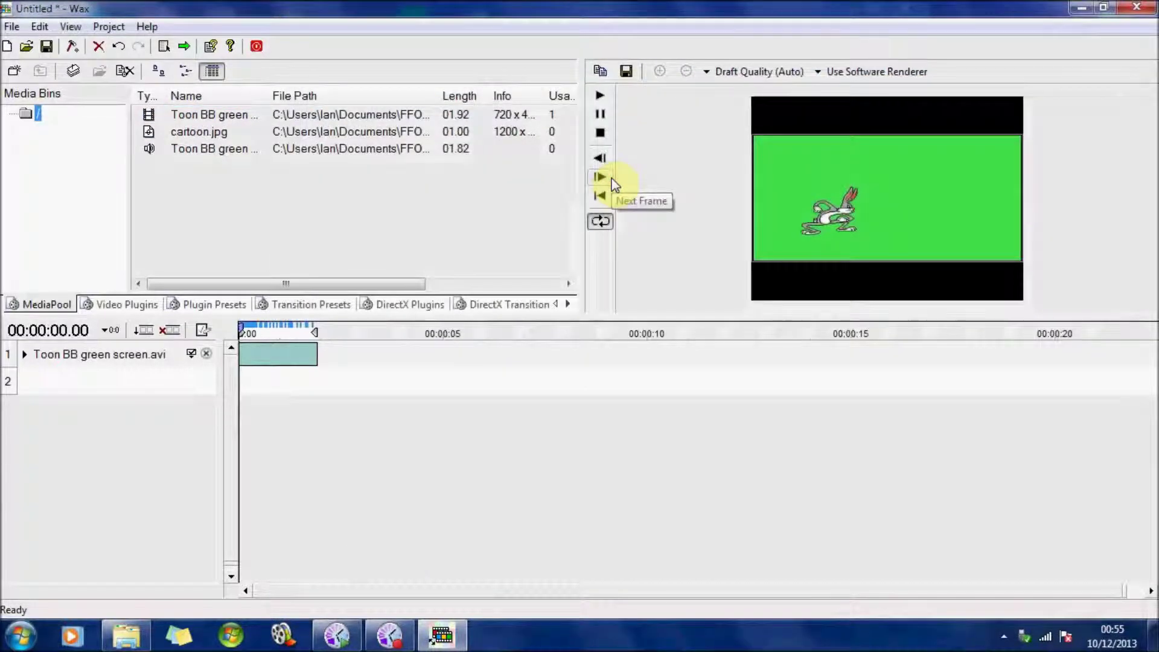
{"action": "left_click", "coordinate": [230, 132]}
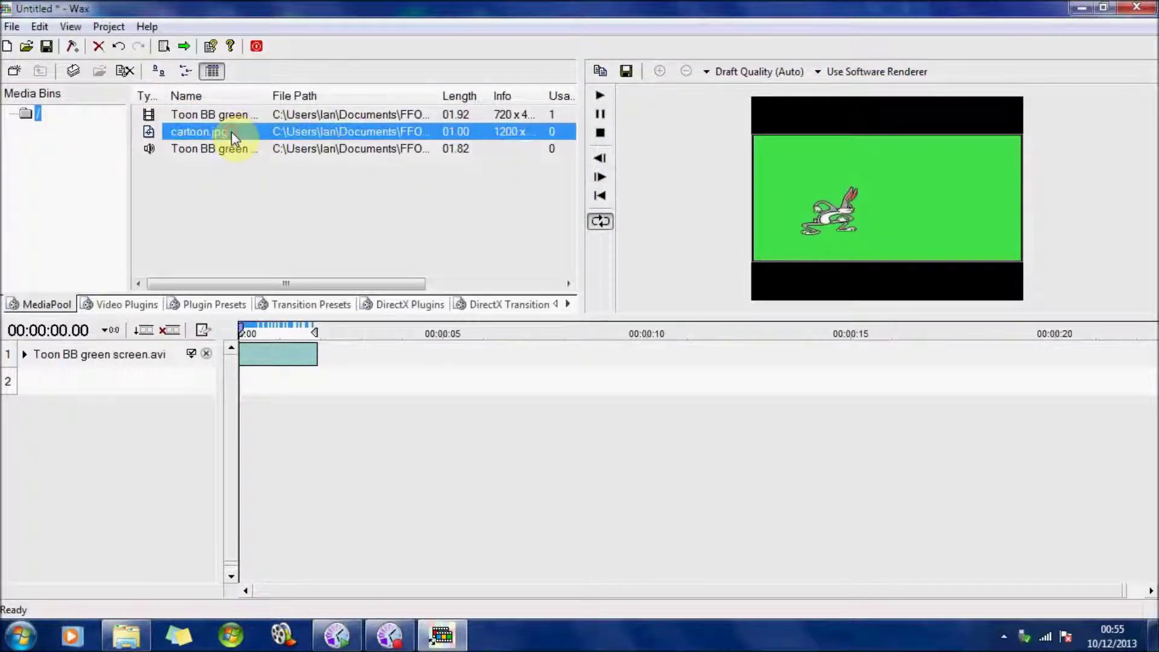
{"action": "left_click_drag", "start_coordinate": [231, 131], "coordinate": [250, 368]}
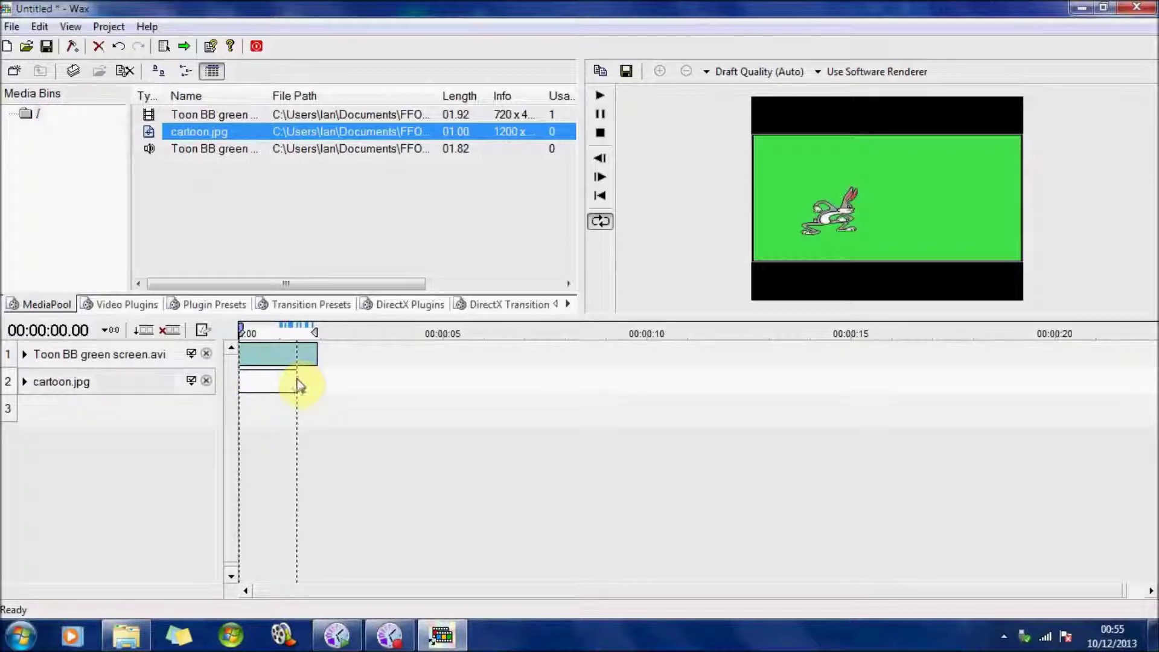
{"action": "left_click", "coordinate": [316, 391]}
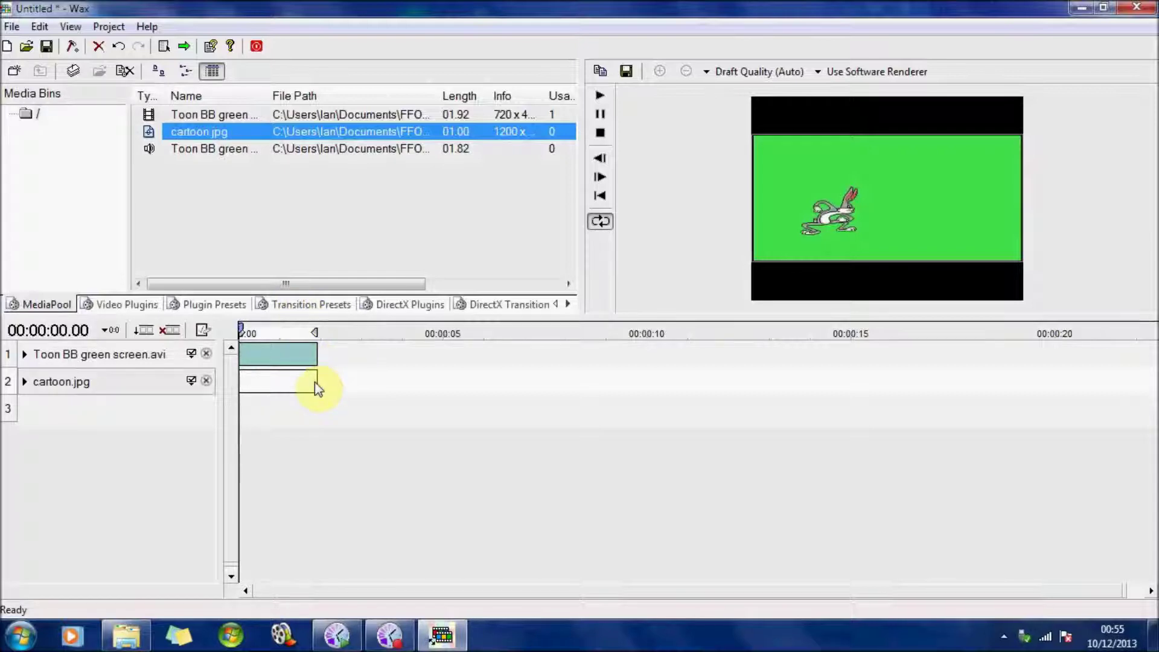
Apply the Chroma Key plugin to track 1 and sample the green background as key colour.
{"action": "left_click", "coordinate": [132, 304]}
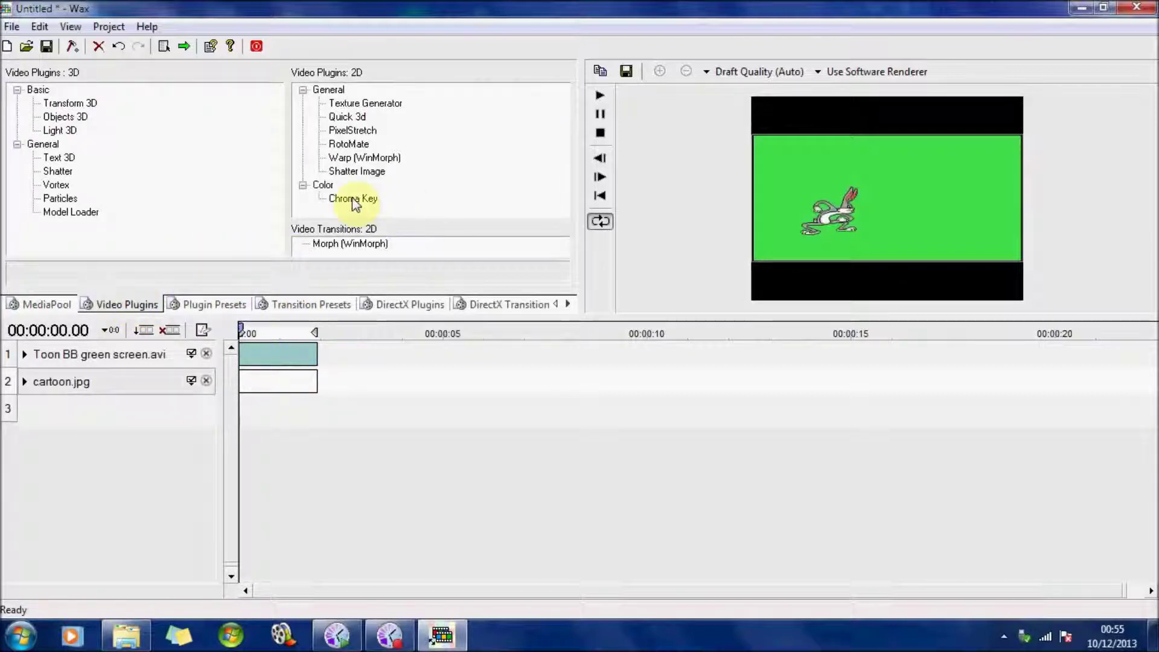
{"action": "left_click_drag", "start_coordinate": [352, 198], "coordinate": [139, 358]}
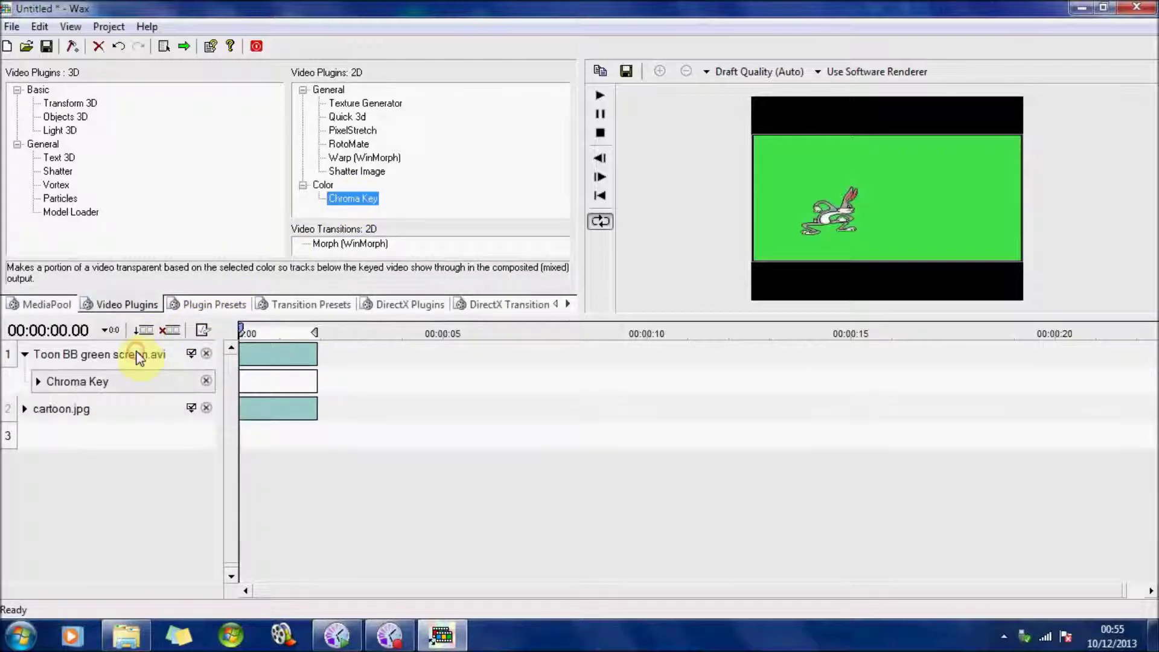
{"action": "left_click", "coordinate": [38, 382]}
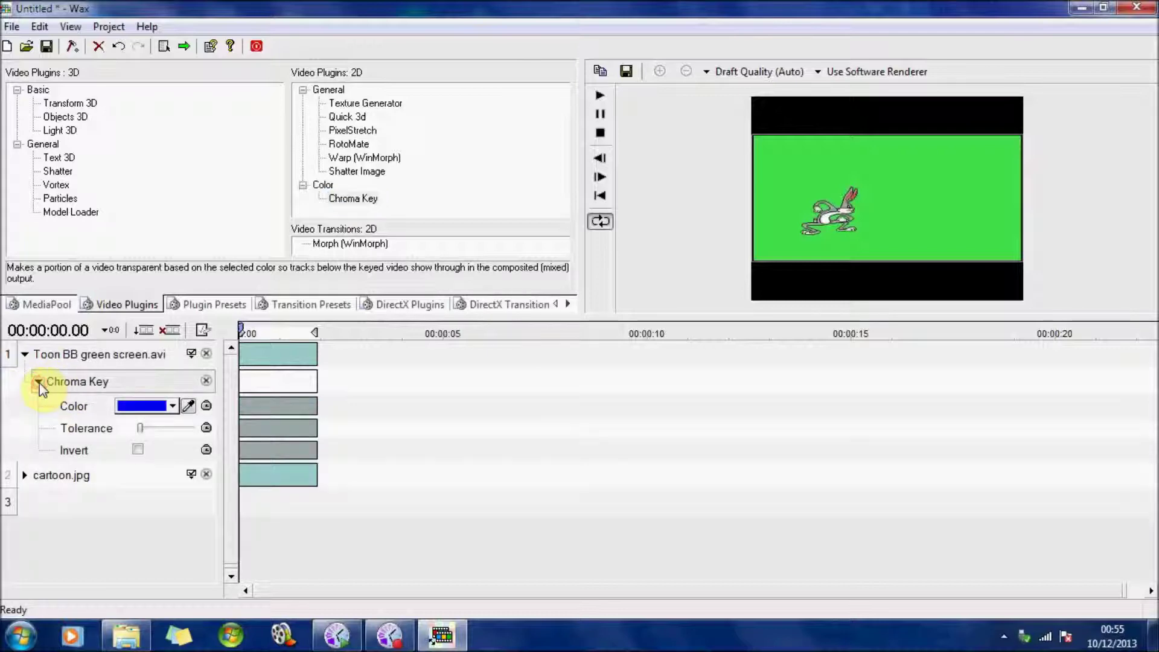
{"action": "left_click", "coordinate": [189, 407]}
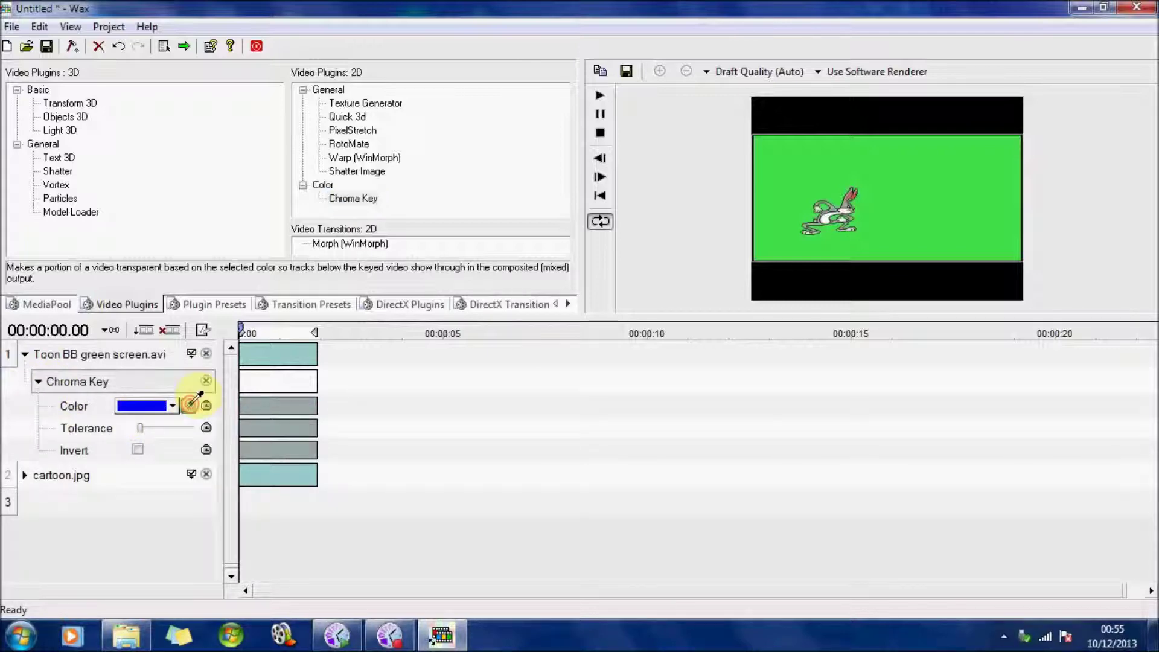
{"action": "left_click", "coordinate": [974, 158]}
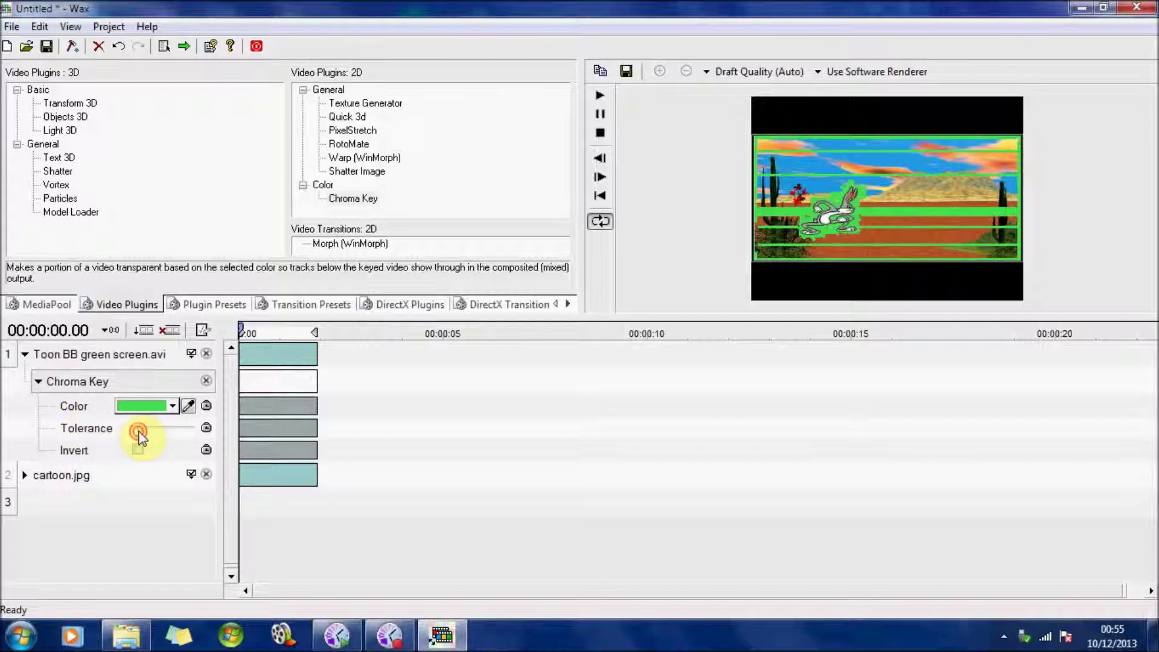
Raise the Chroma Key tolerance to clear leftover green and play the composite.
{"action": "left_click_drag", "start_coordinate": [139, 434], "coordinate": [145, 437]}
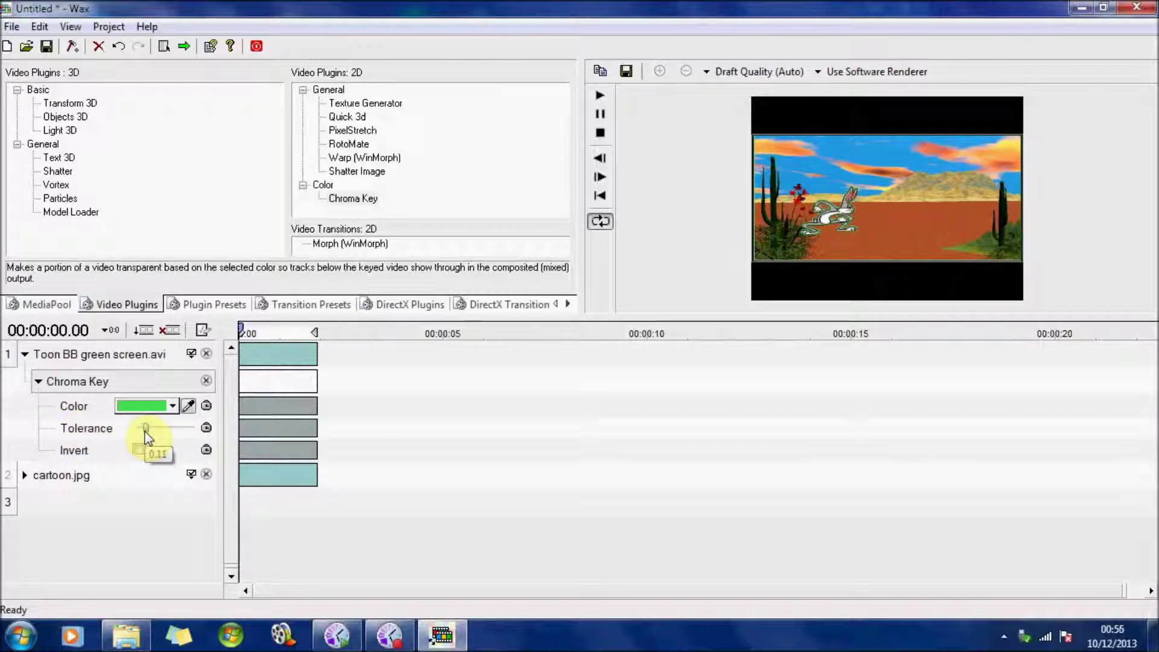
{"action": "left_click_drag", "start_coordinate": [152, 437], "coordinate": [156, 440]}
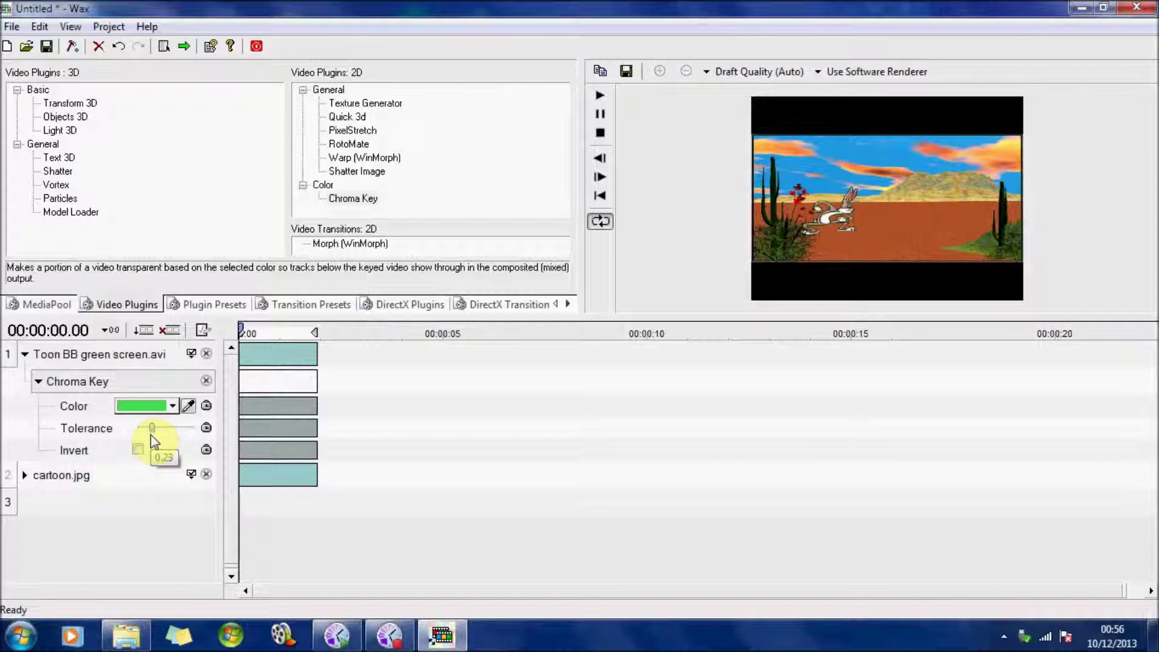
{"action": "left_click", "coordinate": [601, 94]}
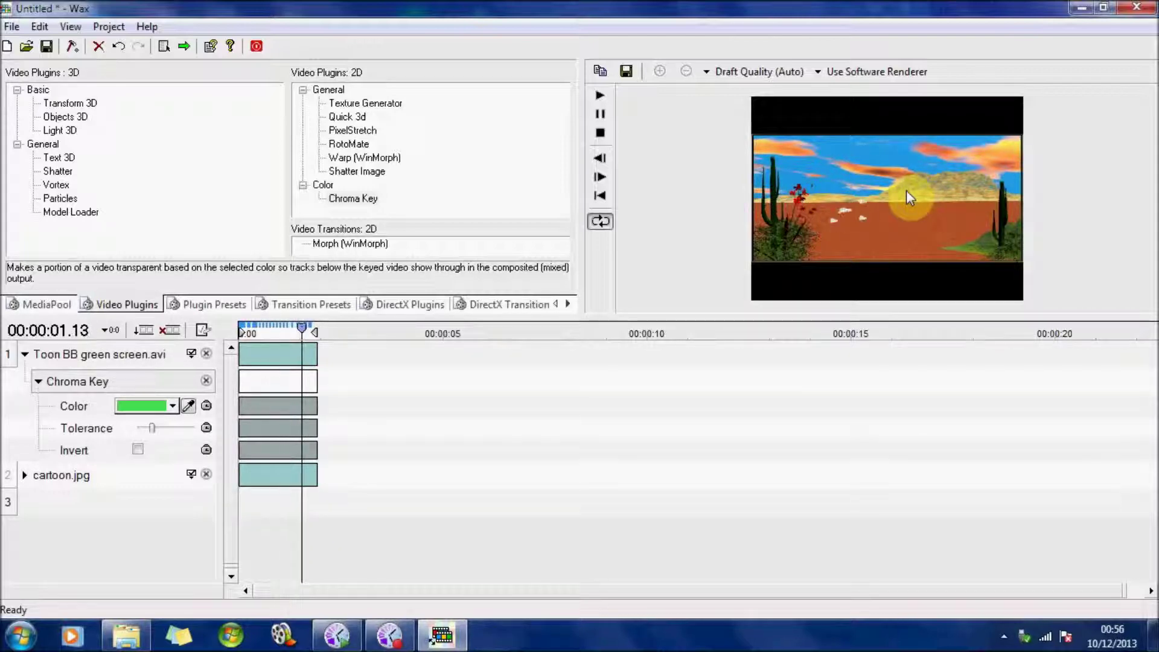
Stop playback, switch off the cartoon.jpg track, and return to the Media Pool list.
{"action": "left_click", "coordinate": [601, 132]}
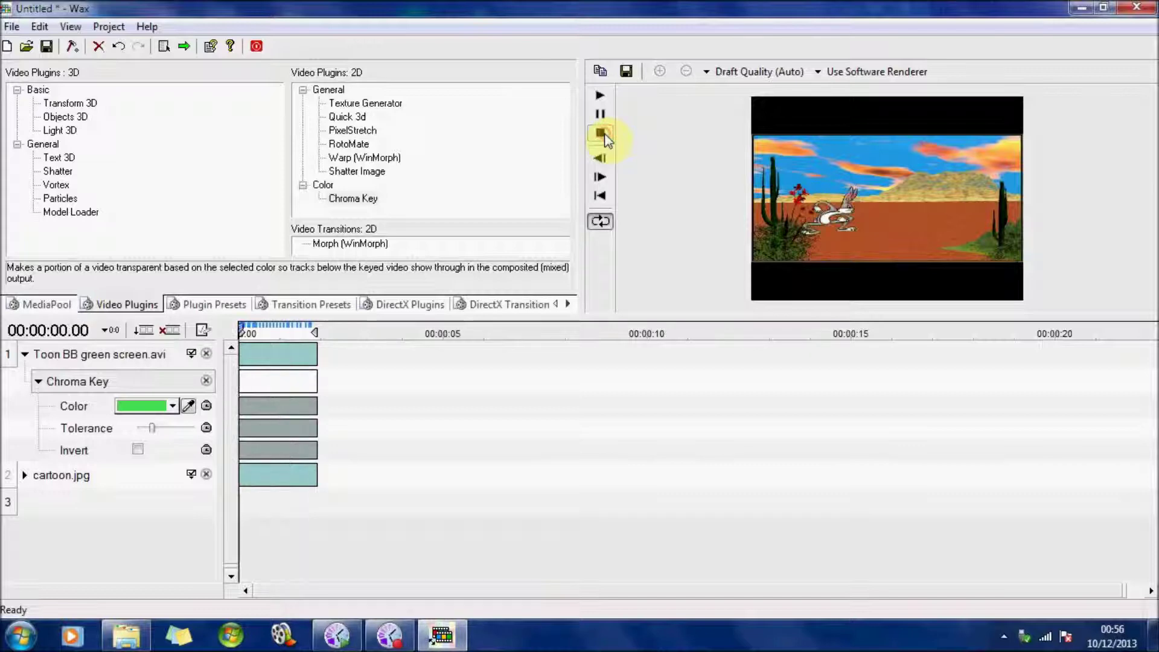
{"action": "left_click", "coordinate": [206, 475]}
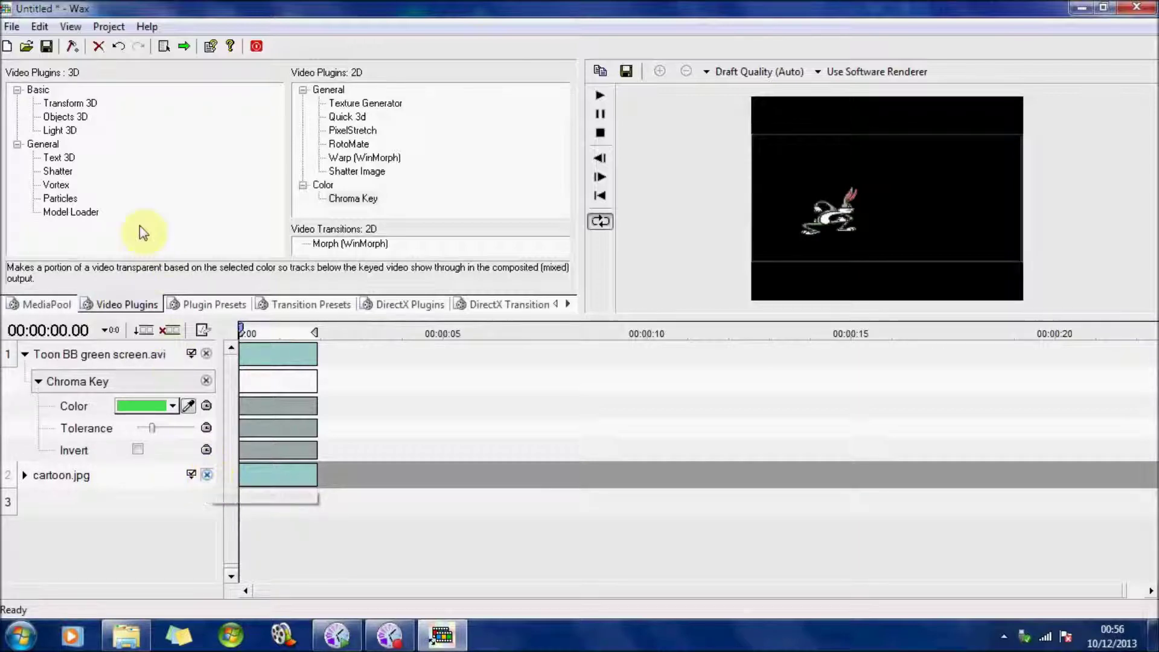
{"action": "left_click", "coordinate": [47, 304]}
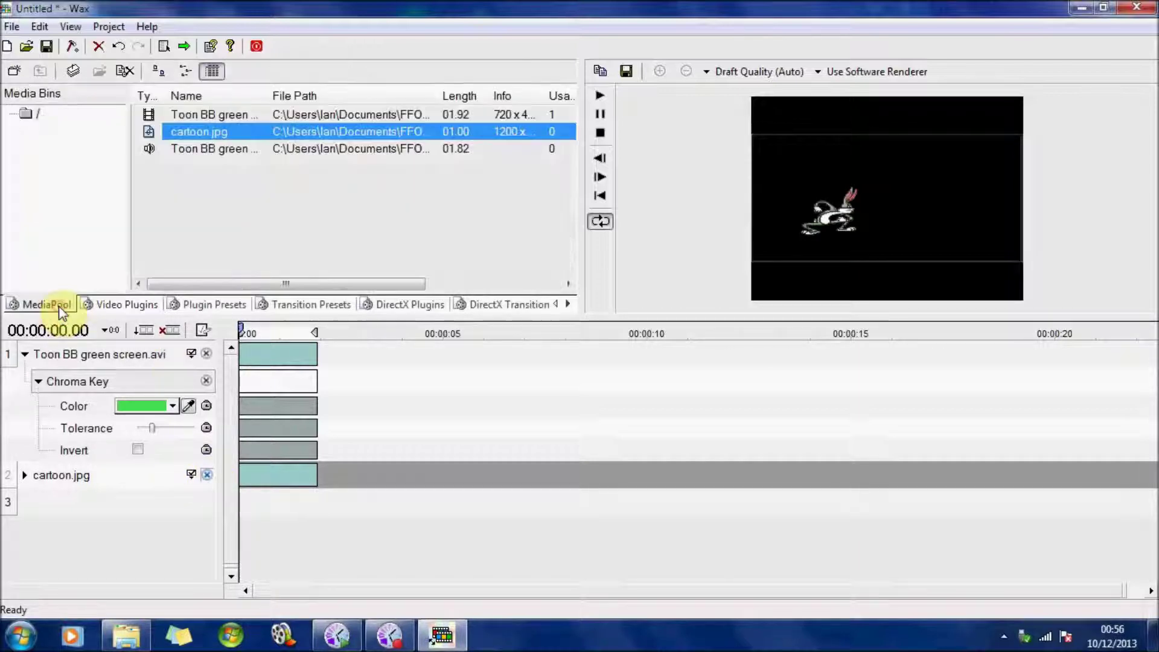
Import kayla1.avi into the project's media bin via Add Media Files.
{"action": "right_click", "coordinate": [32, 117]}
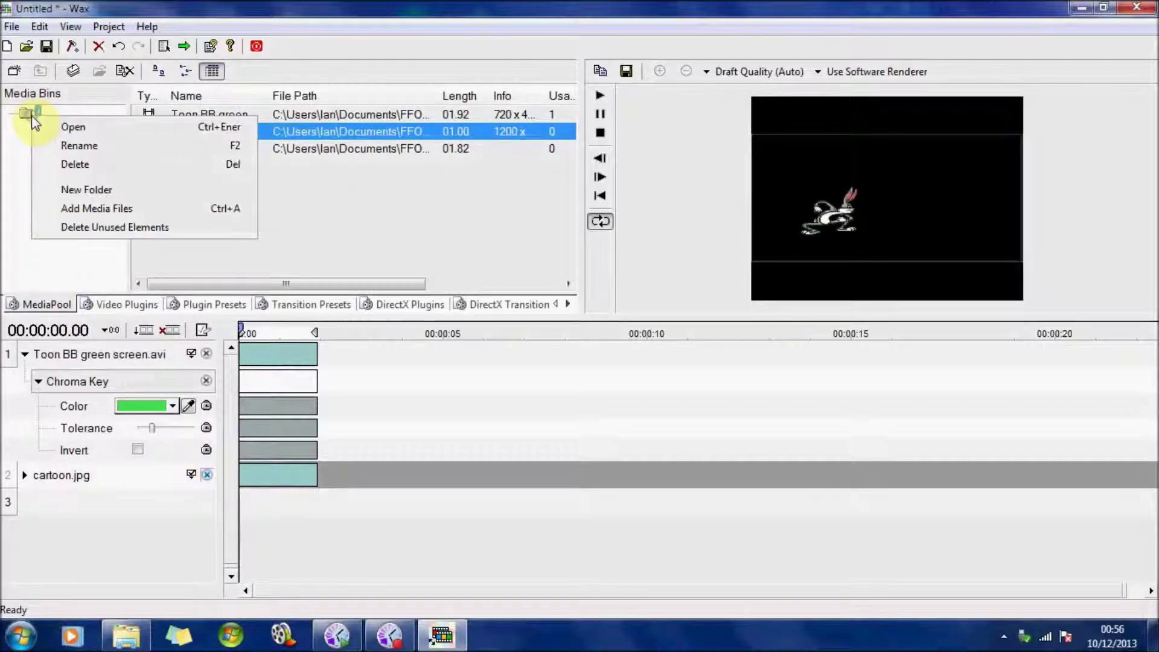
{"action": "left_click", "coordinate": [112, 211]}
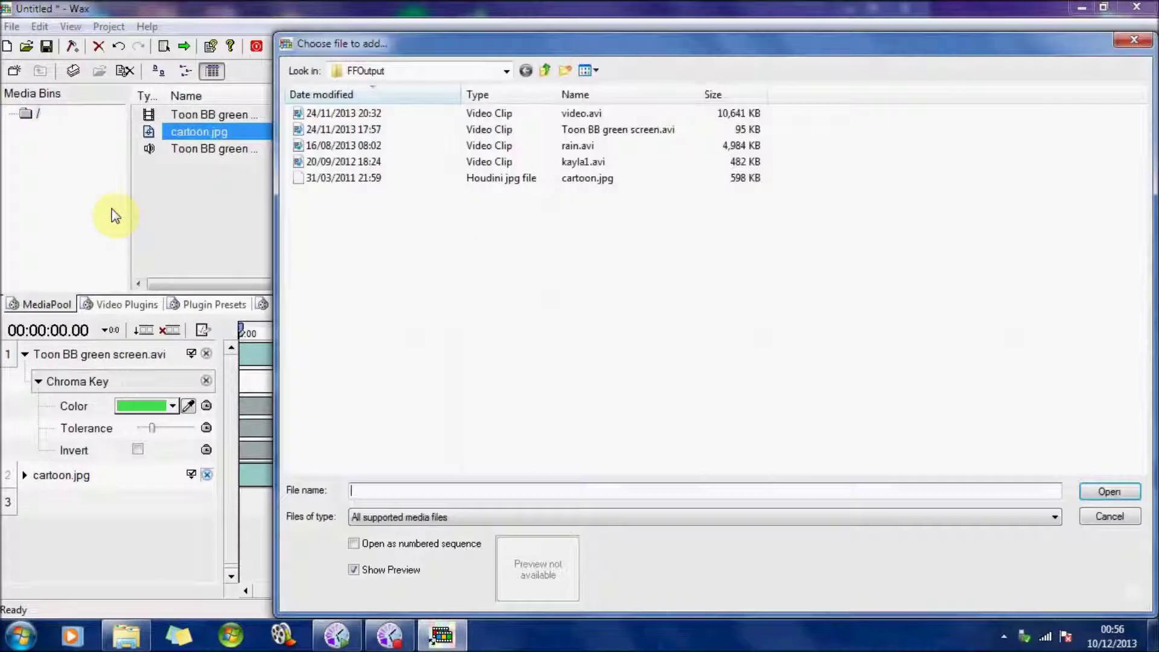
{"action": "double_click", "coordinate": [599, 162]}
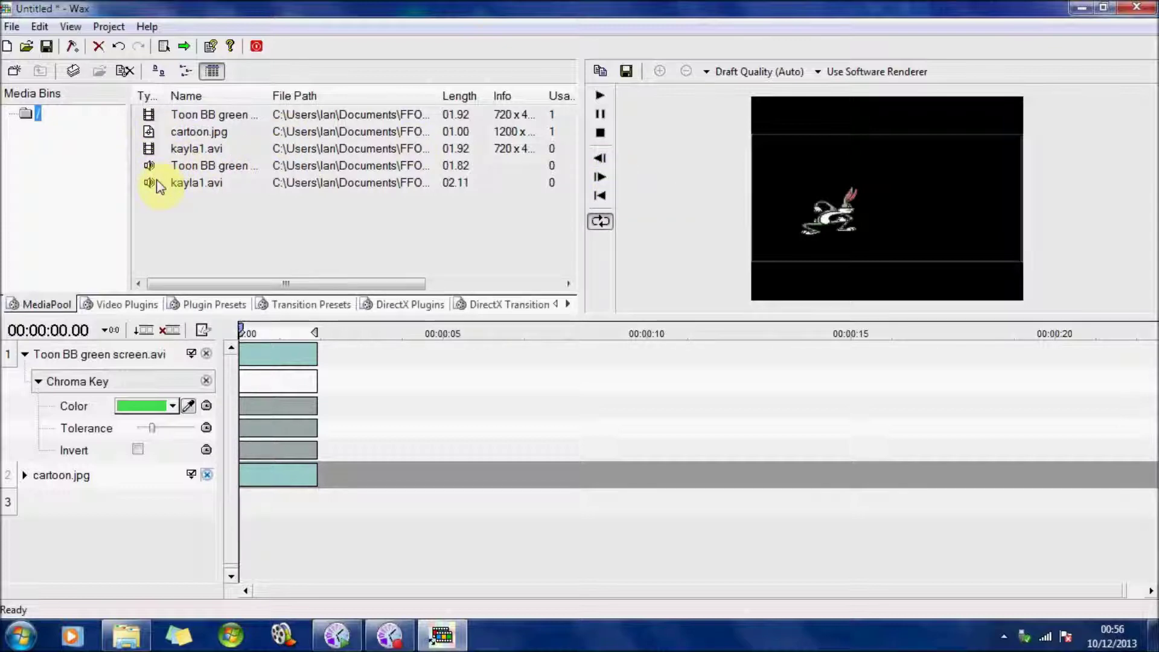
Place kayla1.avi's video on track 3 and preview Bugs keyed over the dog-in-garden footage.
{"action": "left_click", "coordinate": [207, 150]}
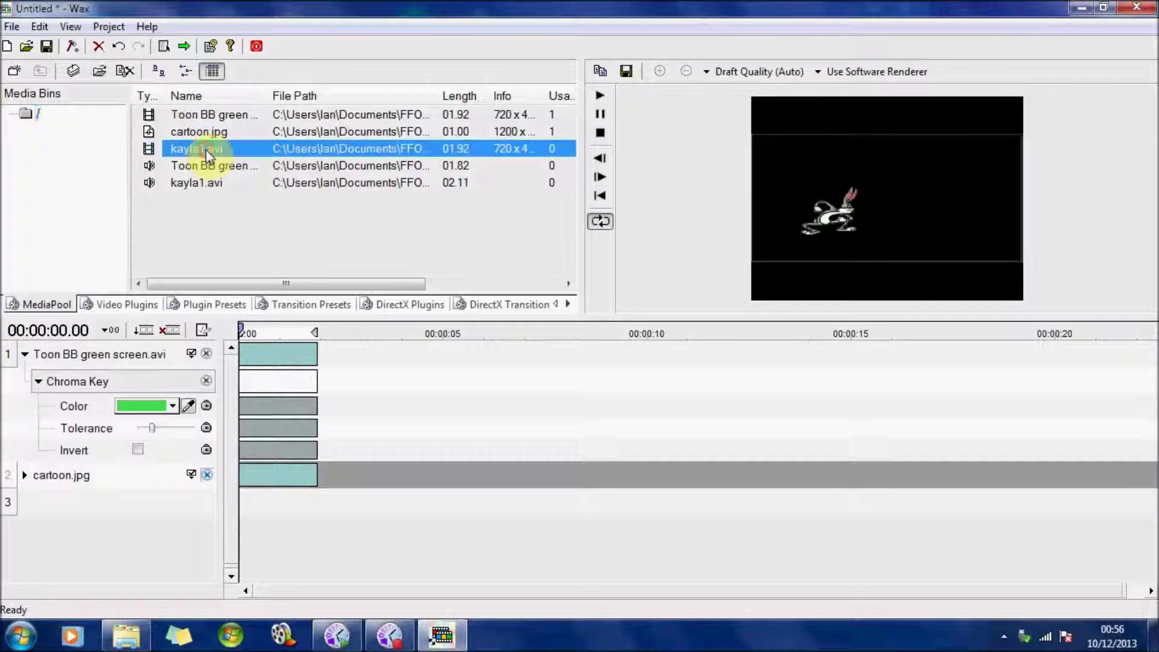
{"action": "left_click_drag", "start_coordinate": [207, 160], "coordinate": [251, 501]}
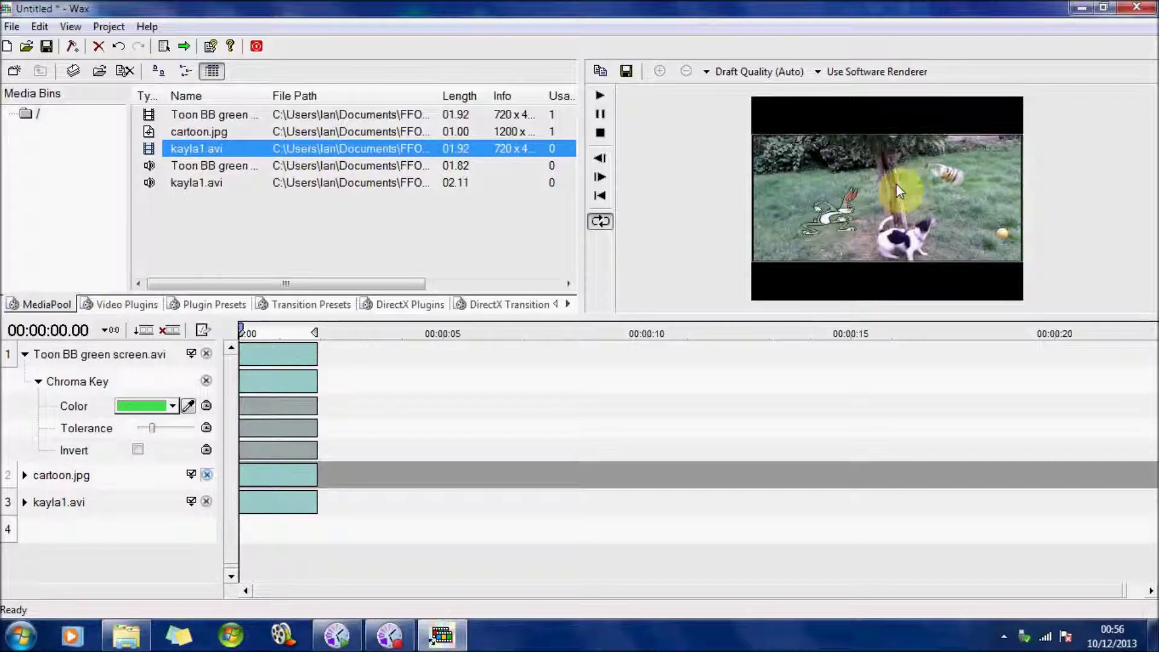
{"action": "left_click", "coordinate": [600, 96]}
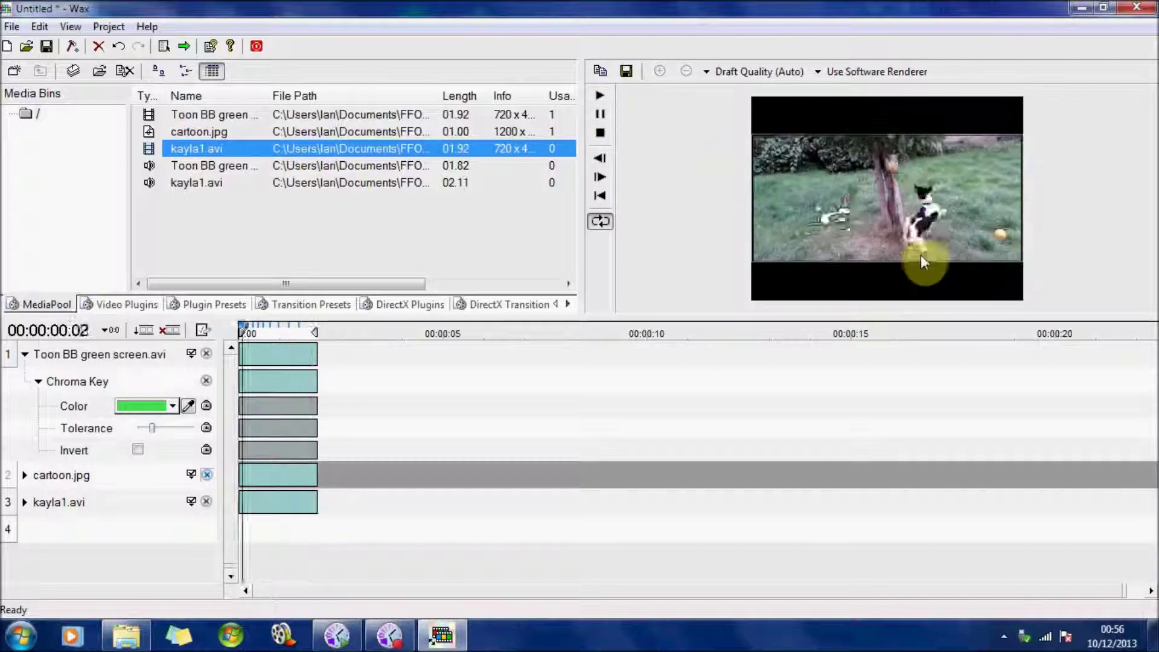